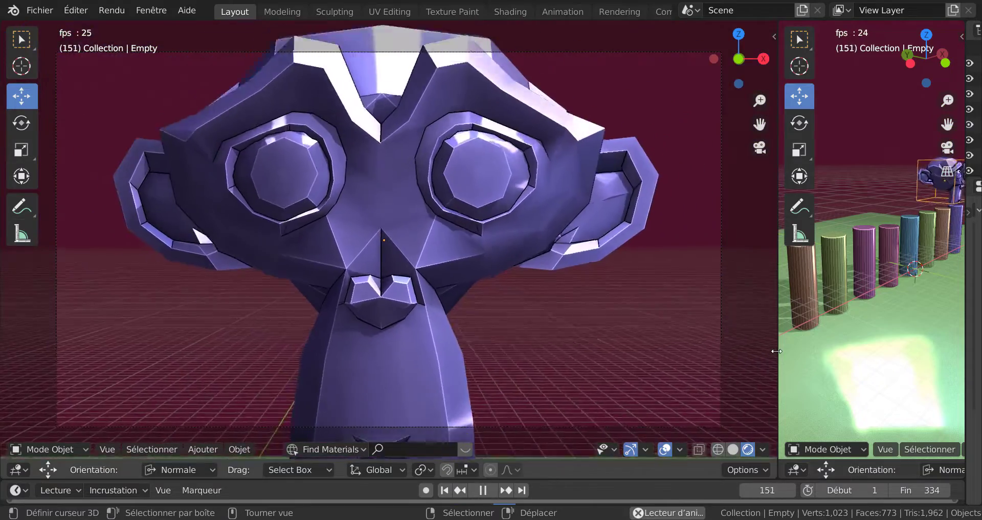
- Enlarge the free 3D viewport beside the camera view and examine the animated monkey, camera and row of cylinders from another angle
left_click_drag(777, 351, 577, 379)
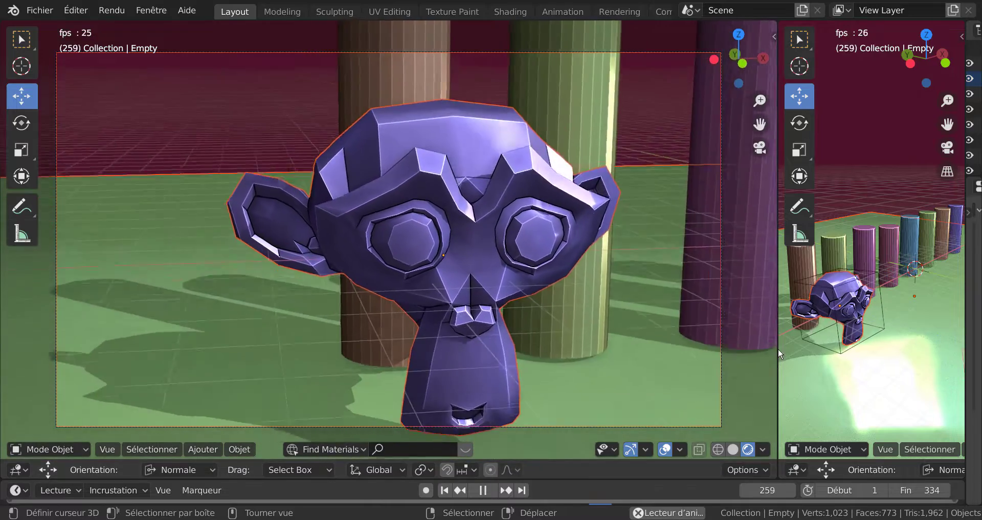
left_click_drag(778, 349, 391, 355)
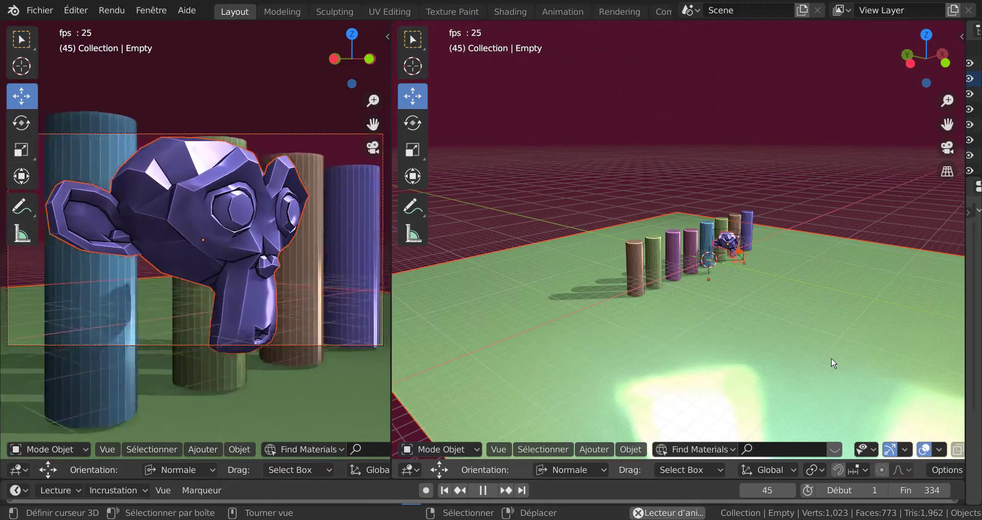
middle_click_drag(739, 329, 607, 332)
scroll(607, 332, "down", 4)
scroll(608, 322, "up", 3)
scroll(615, 315, "up", 4)
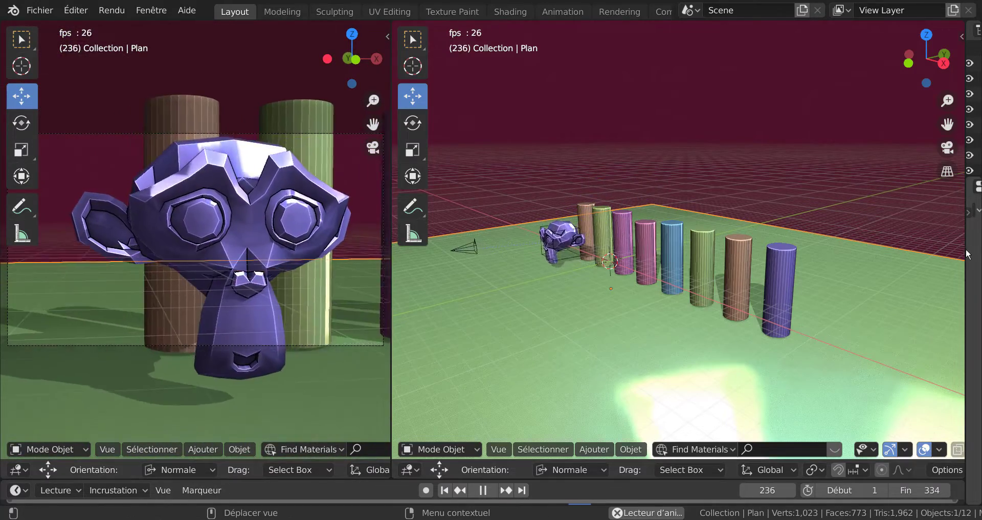
- Examine the object constraints of the camera, the monkey head and the empty in the demo scene
left_click_drag(967, 248, 762, 288)
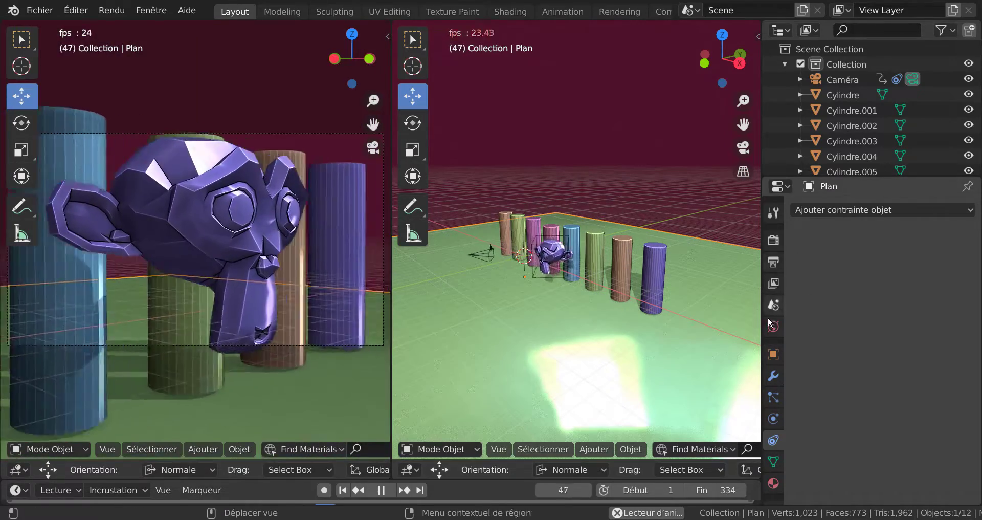
left_click(520, 267)
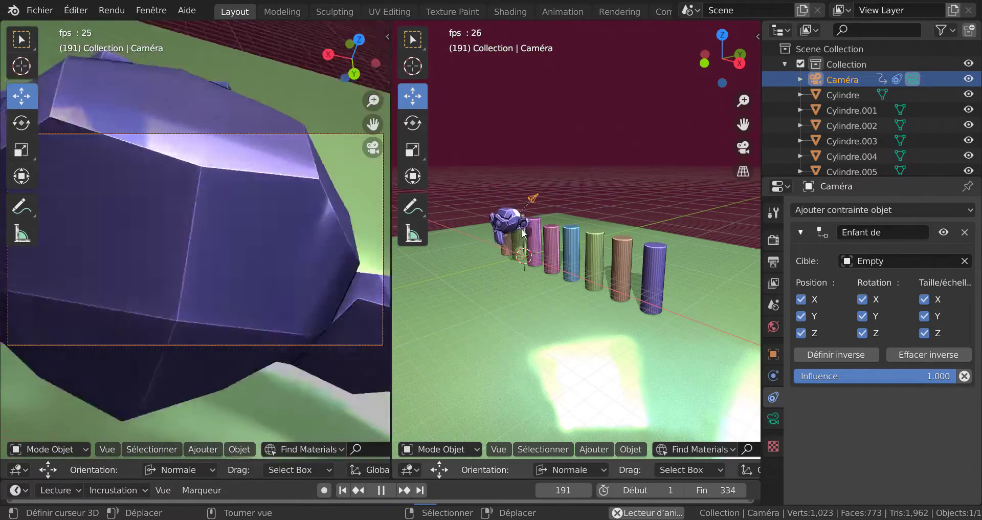
left_click(497, 244)
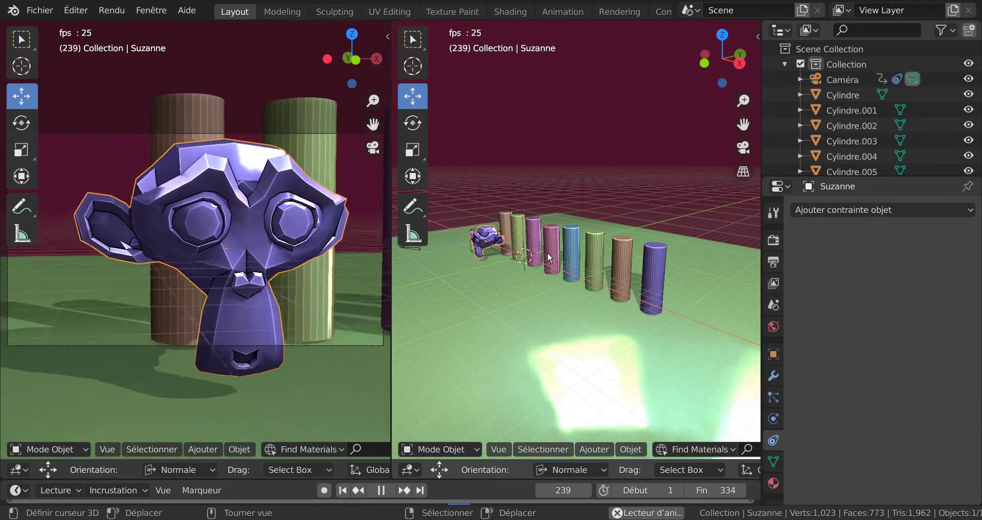
left_click(492, 256)
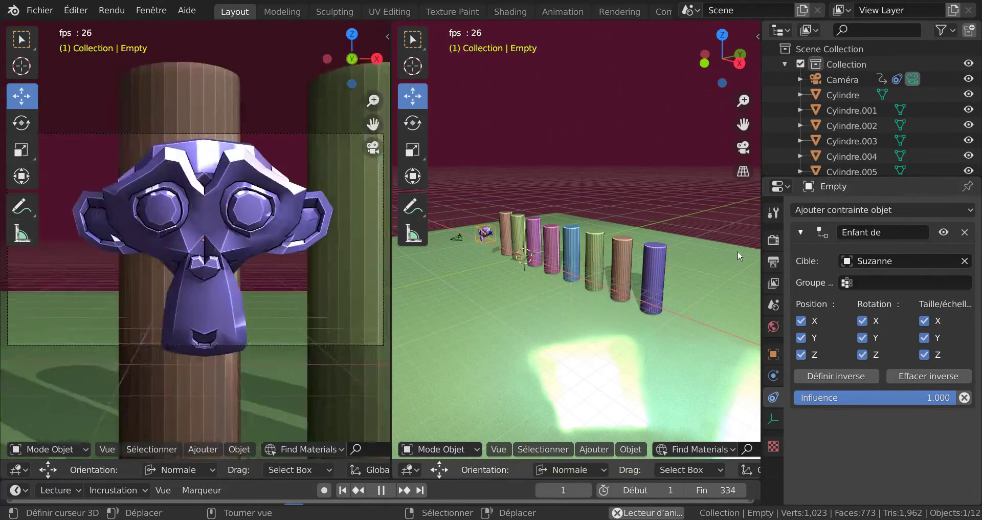
left_click_drag(762, 250, 924, 251)
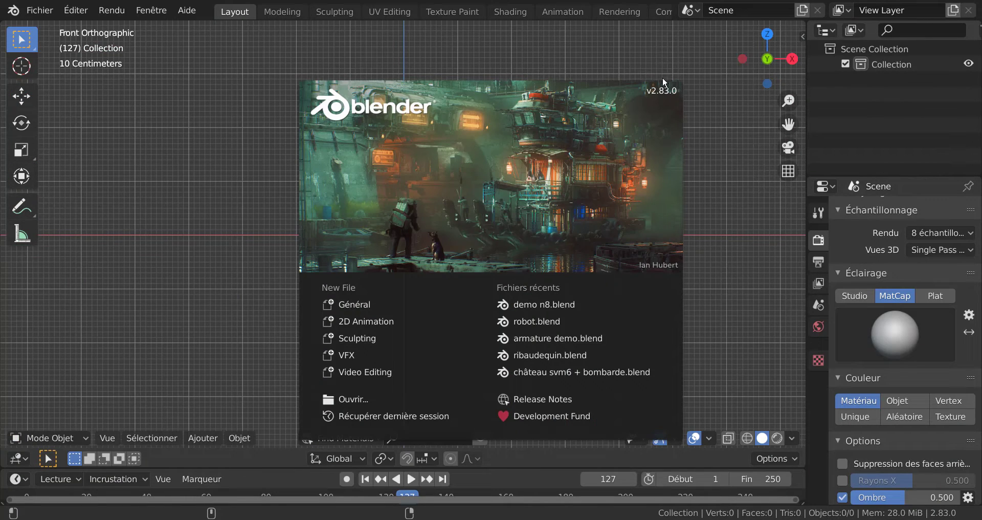
- Dismiss the splash screen and add a monkey mesh (Singe) at the origin of the empty scene
left_click(728, 188)
left_click(201, 438)
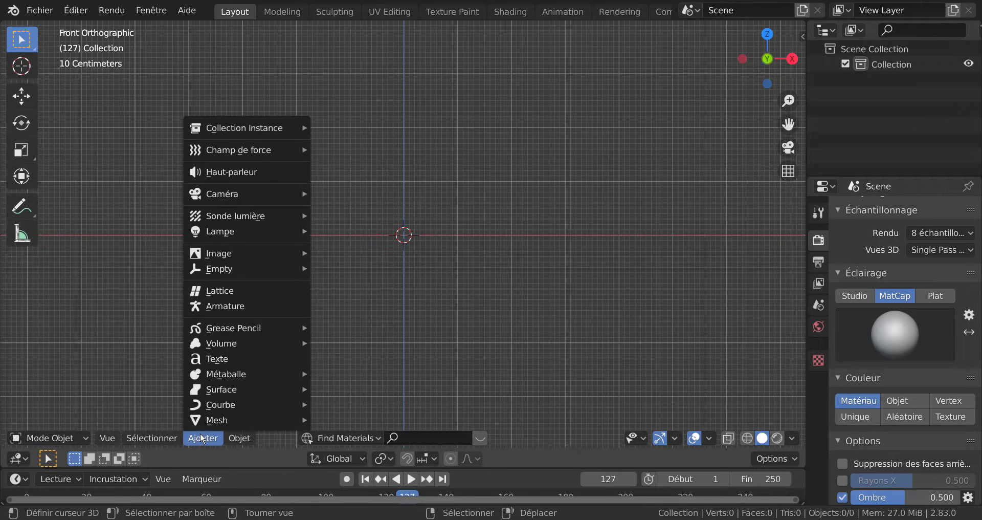
mouse_move(205, 425)
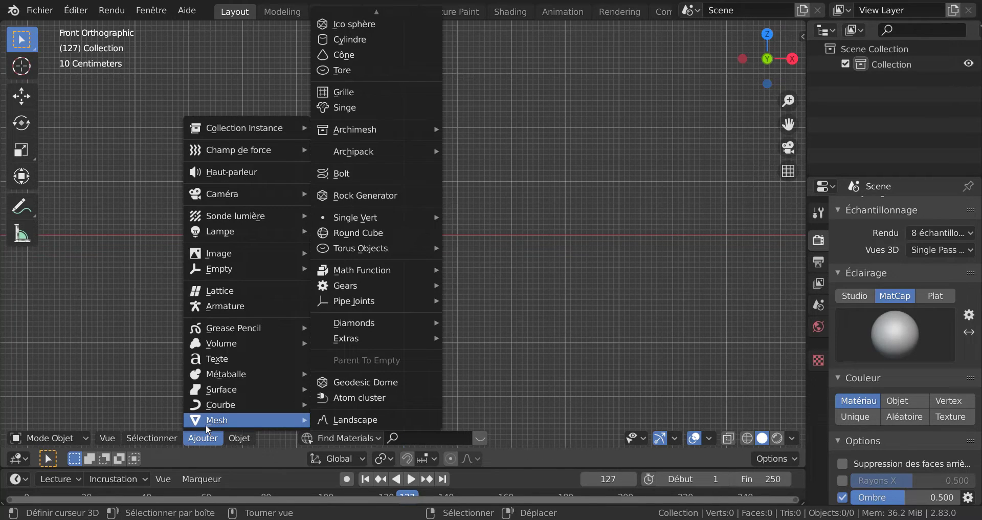
left_click(337, 109)
- Add a camera at the scene origin
left_click(239, 438)
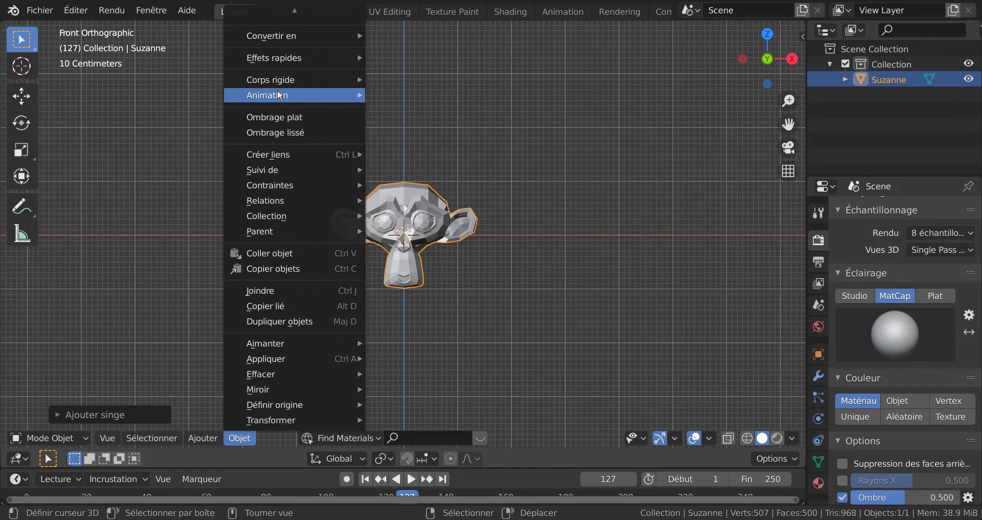
mouse_move(271, 224)
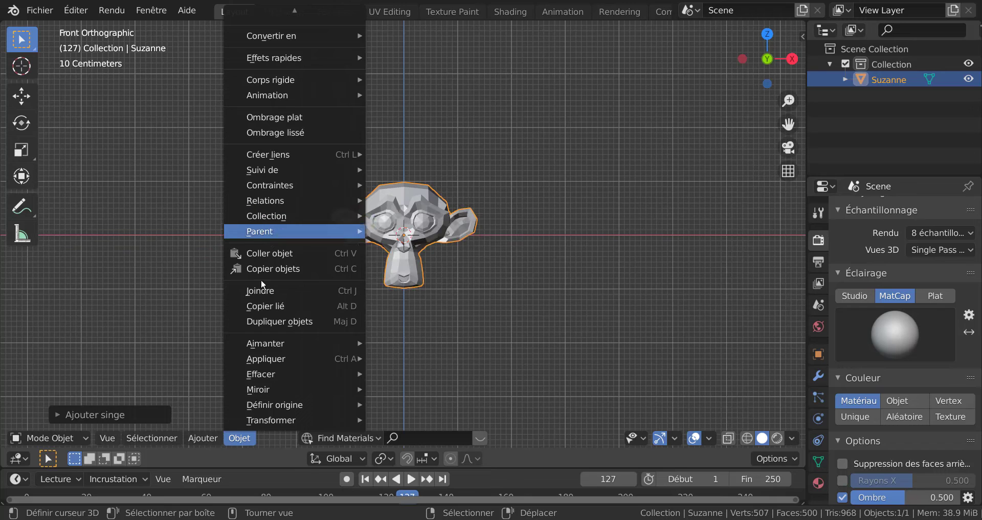
mouse_move(204, 438)
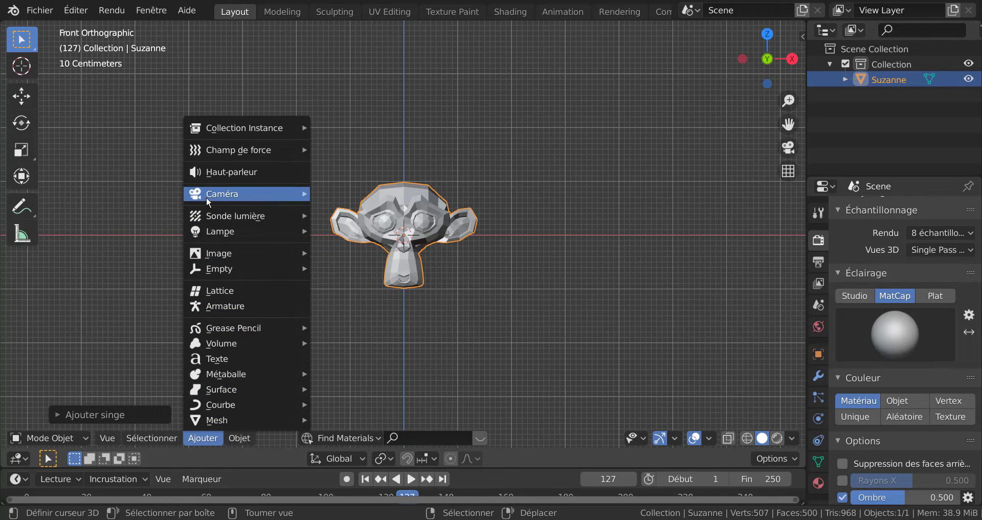
mouse_move(209, 201)
left_click(353, 194)
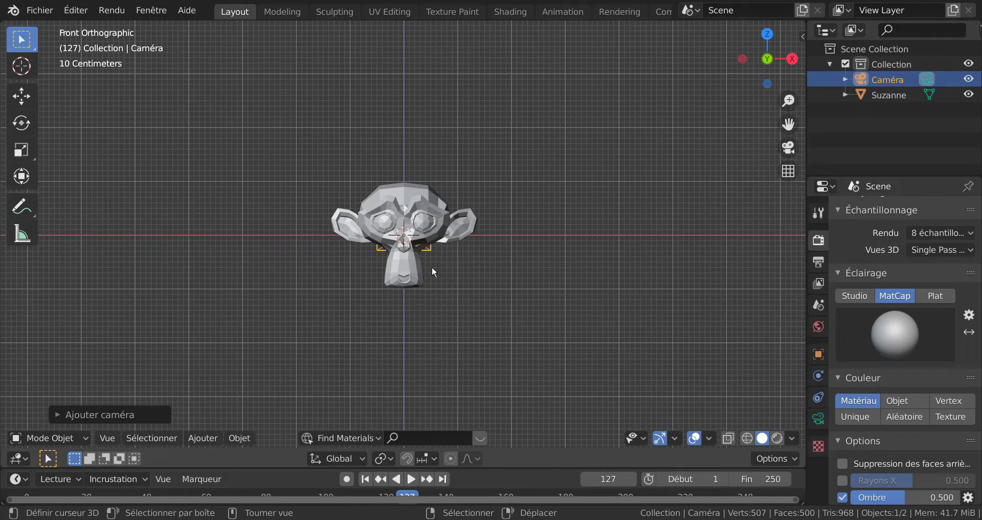
- Move the camera along the Y axis to a position in front of the monkey's face
scroll(407, 310, "down", 2)
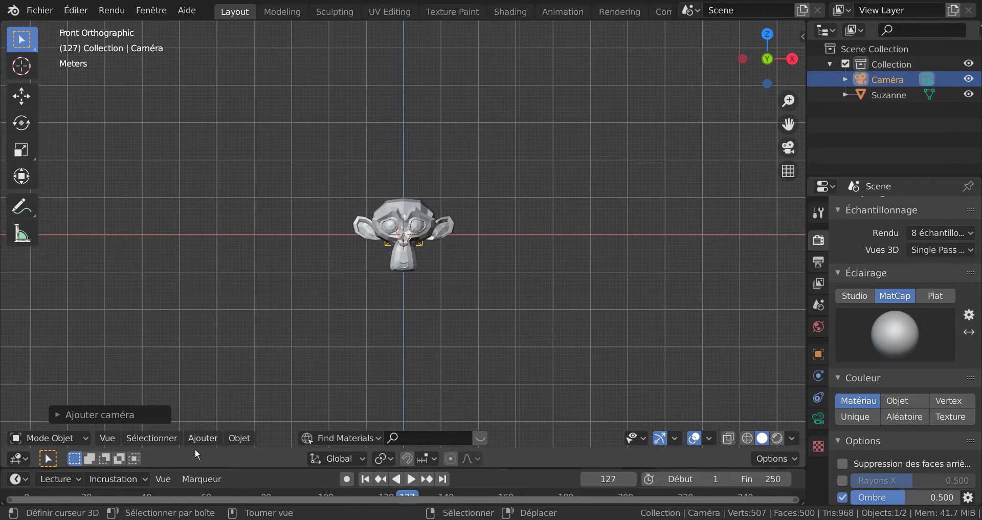
middle_click_drag(215, 424, 425, 287)
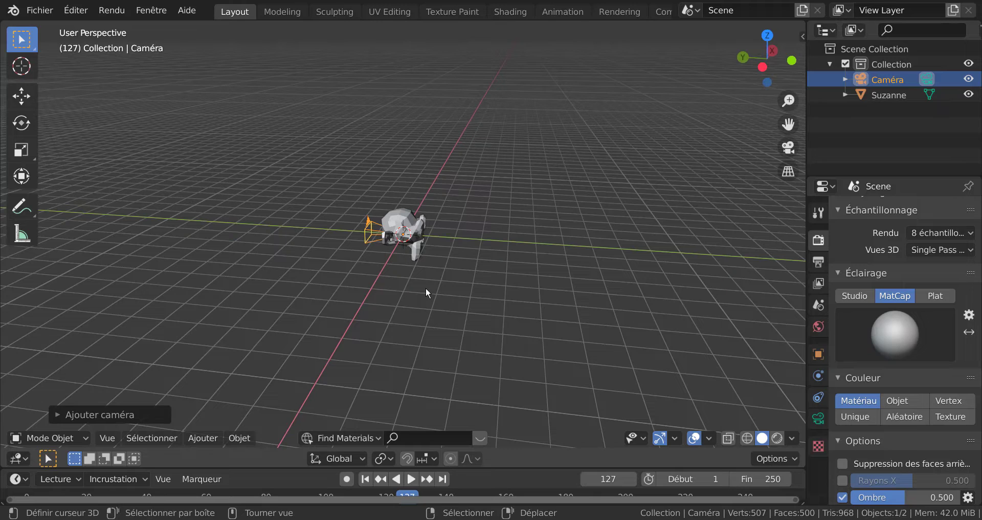
key("g")
key("y")
left_click(668, 283)
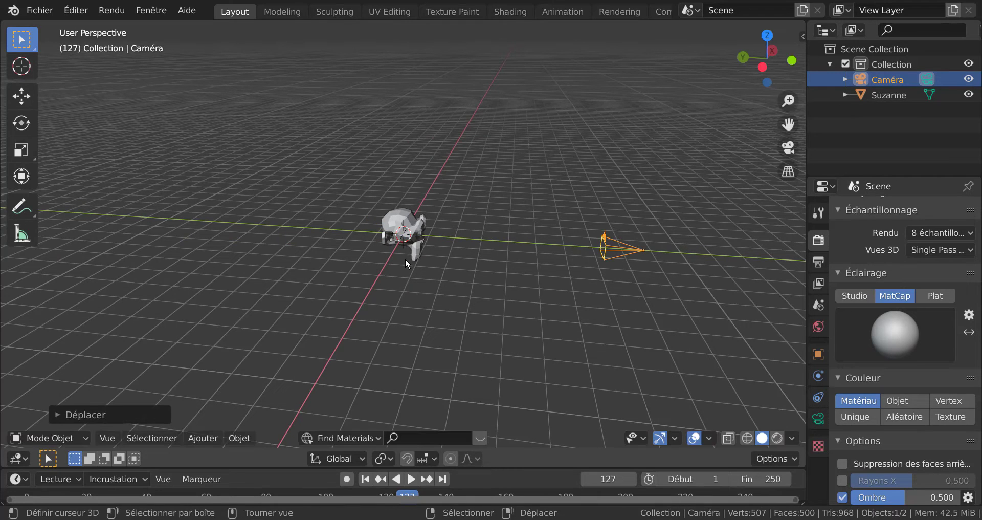
- Add a cube-shaped empty around the monkey at the scene origin
left_click(200, 438)
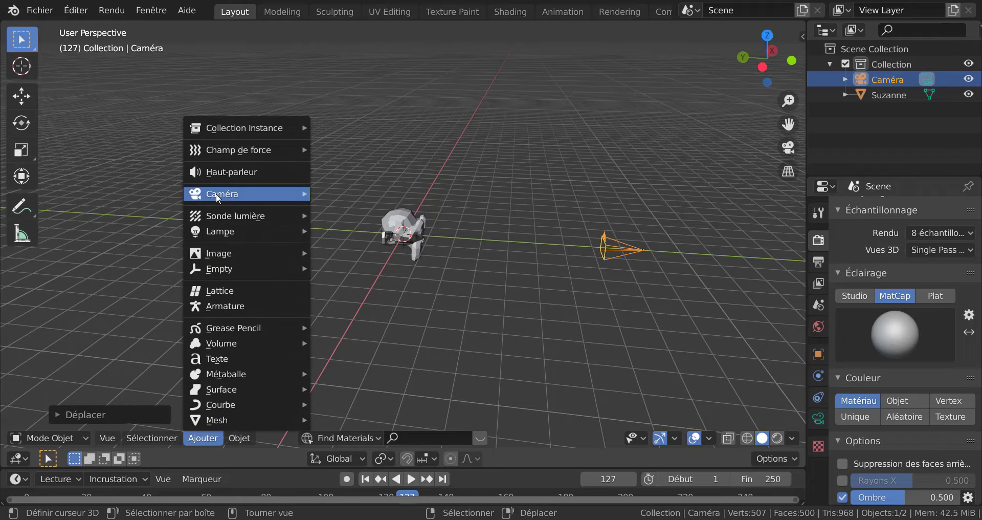
mouse_move(218, 269)
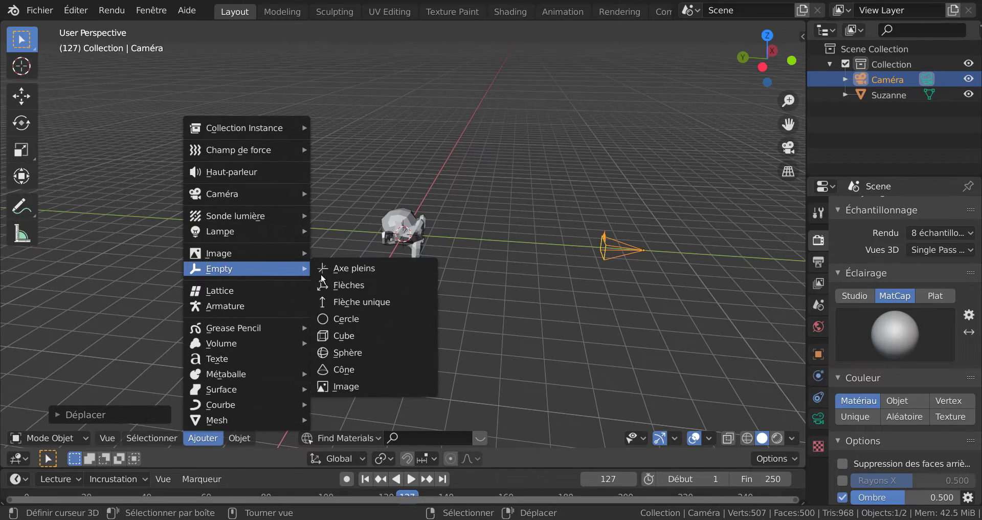
left_click(344, 333)
middle_click_drag(456, 338, 331, 302)
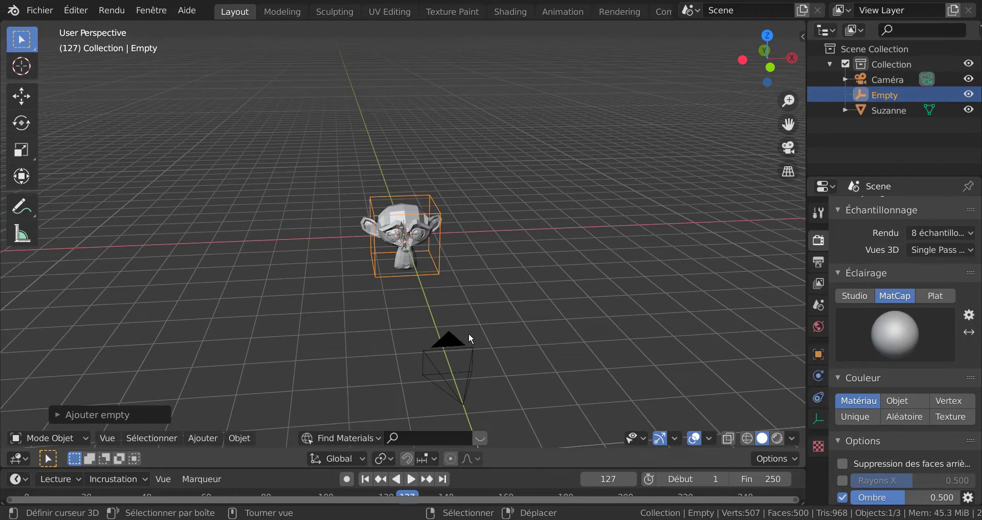
- Give the camera an "Enfant de" (Child Of) object constraint with Empty as its target
middle_click_drag(468, 332, 252, 313)
left_click(252, 317)
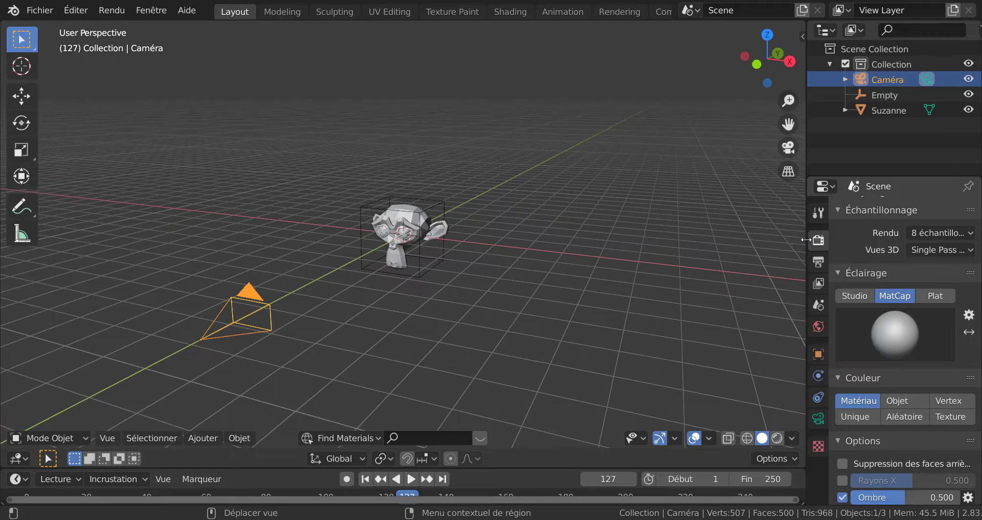
left_click_drag(808, 236, 616, 287)
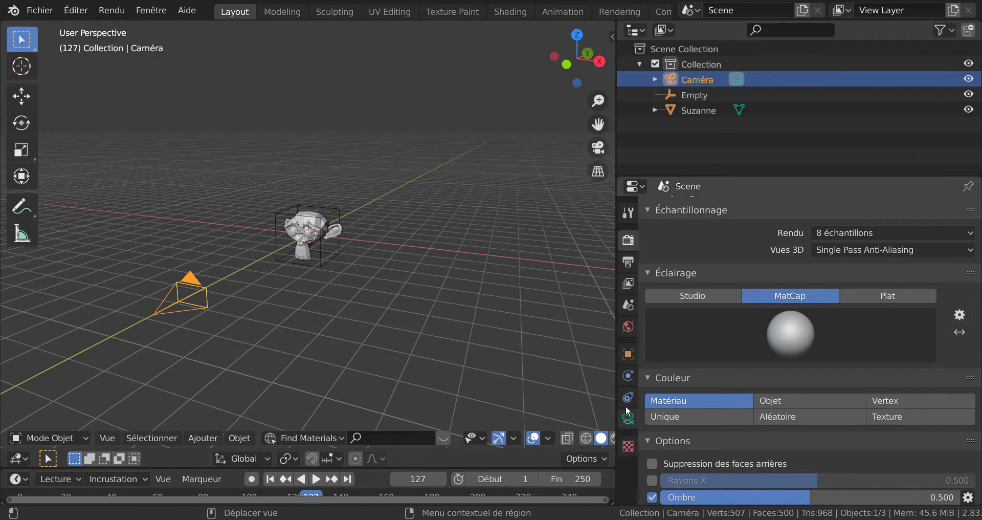
left_click(627, 397)
left_click(751, 210)
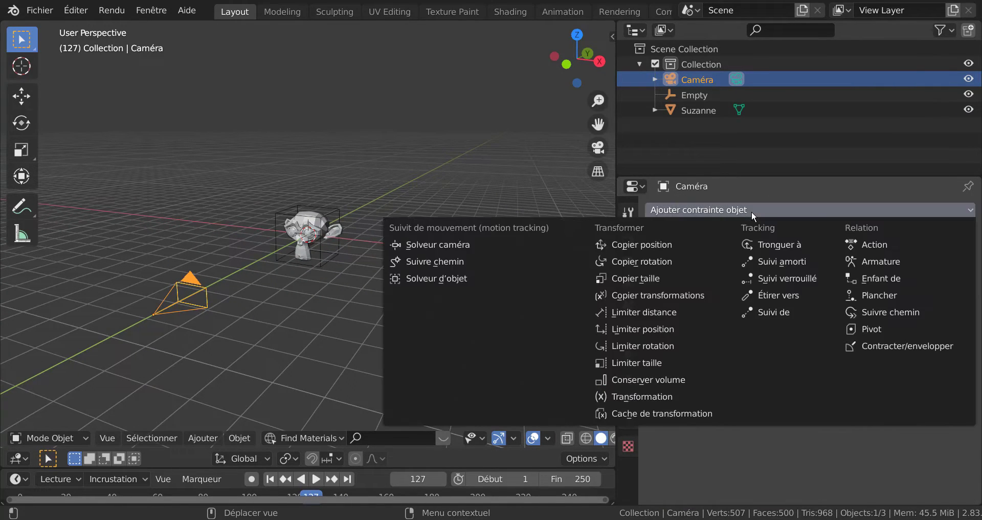
left_click(899, 279)
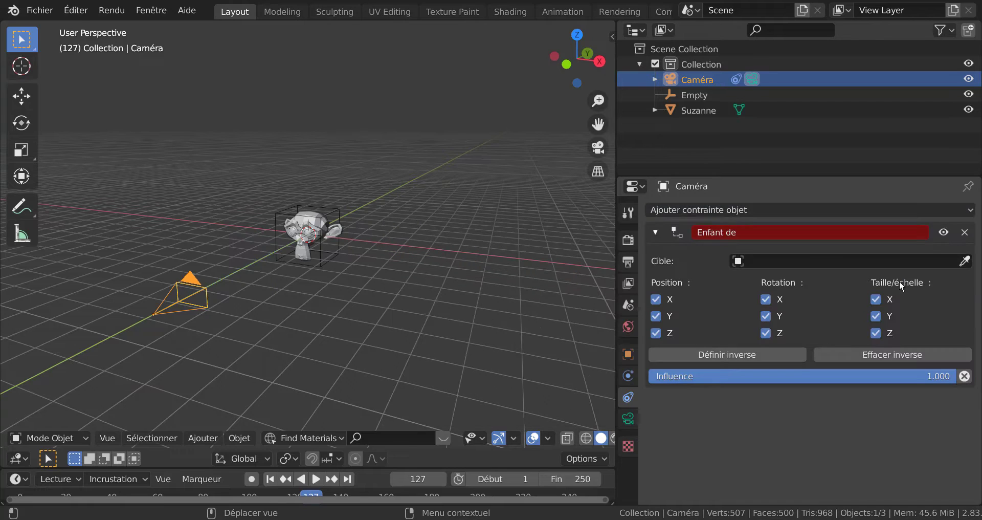
left_click(840, 266)
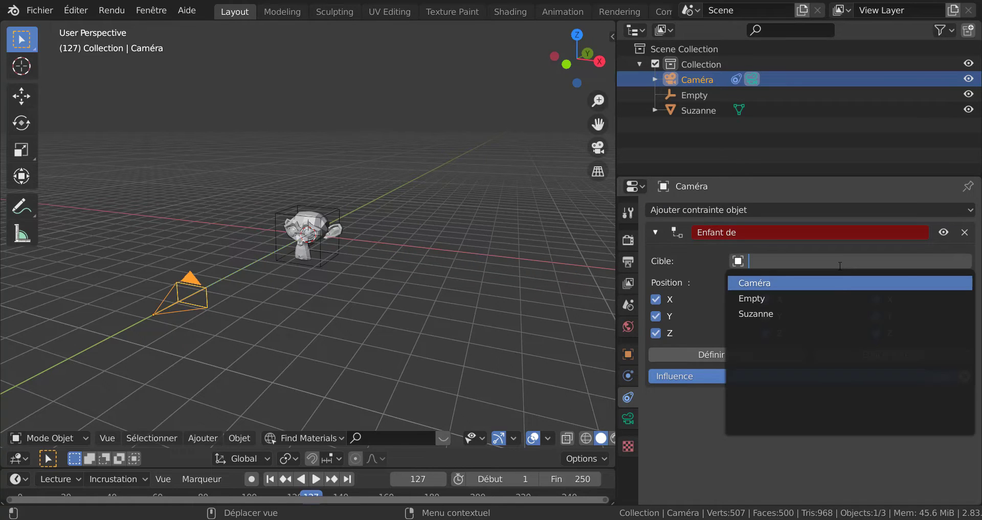
left_click(821, 300)
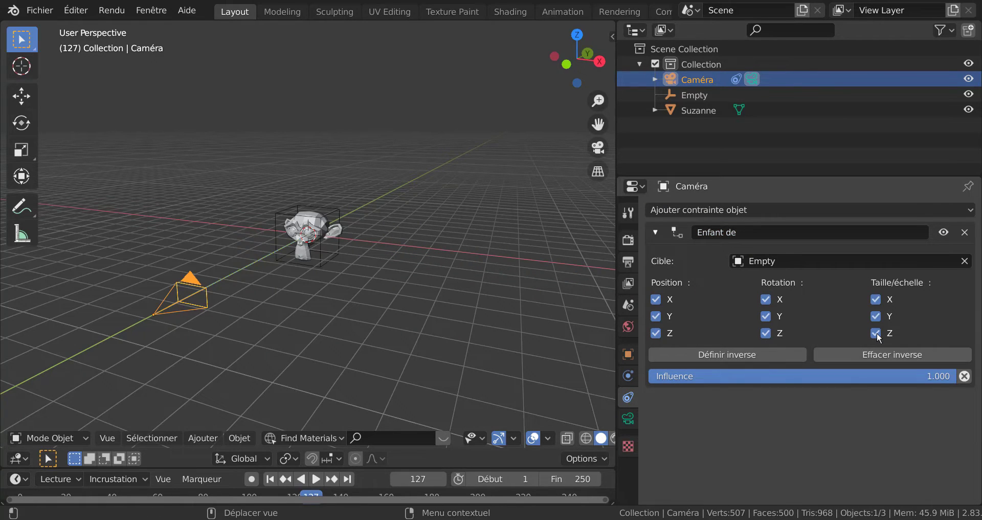
- Try rotating the cube empty freely in trackball mode to check that the camera follows it
left_click(322, 269)
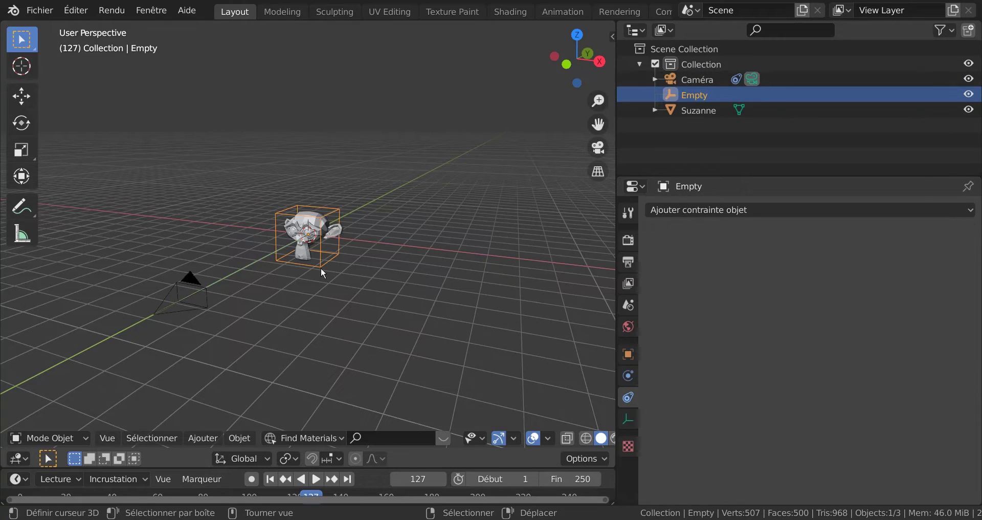
middle_click_drag(360, 340, 288, 353)
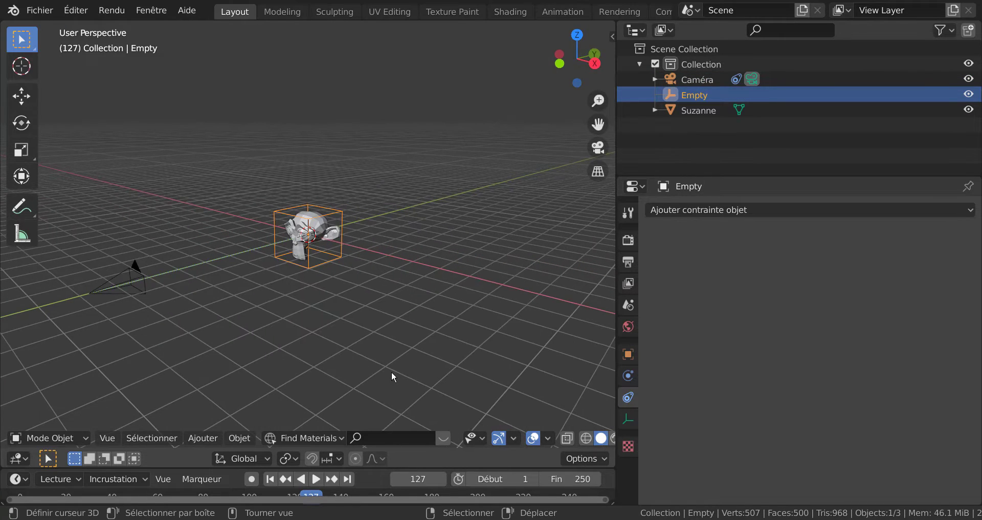
key("r")
key("r")
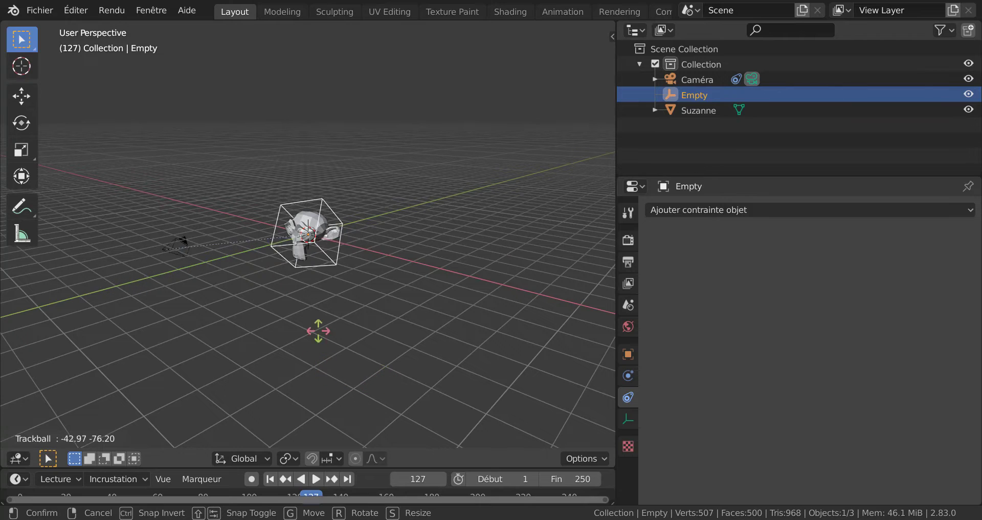
left_click(394, 366)
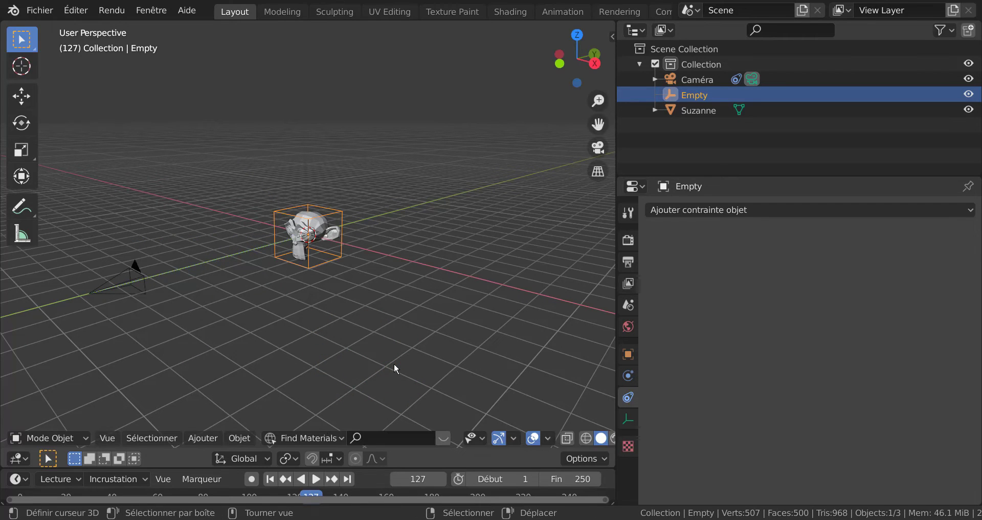
- Switch to the camera view and try a free trackball rotation of the empty from there
key("KP_0")
key("r")
key("r")
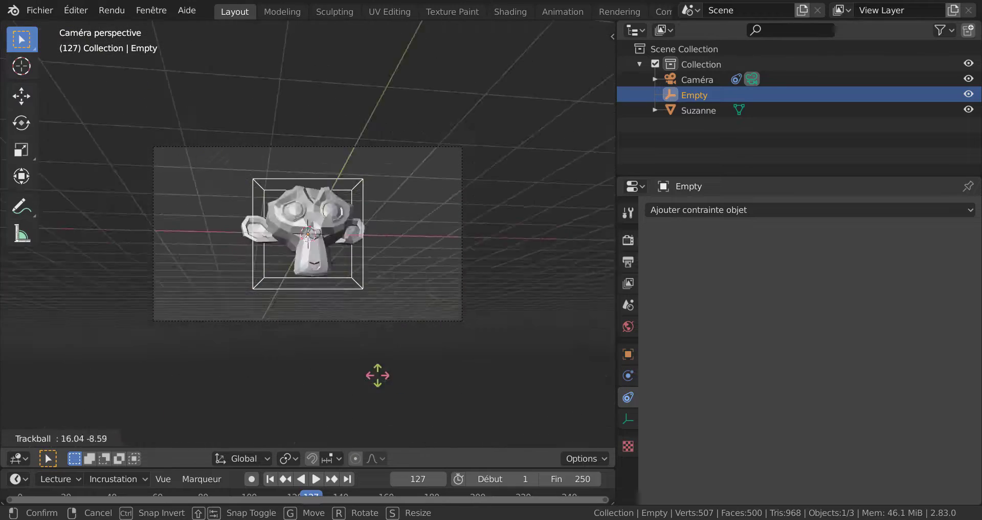
key("Escape")
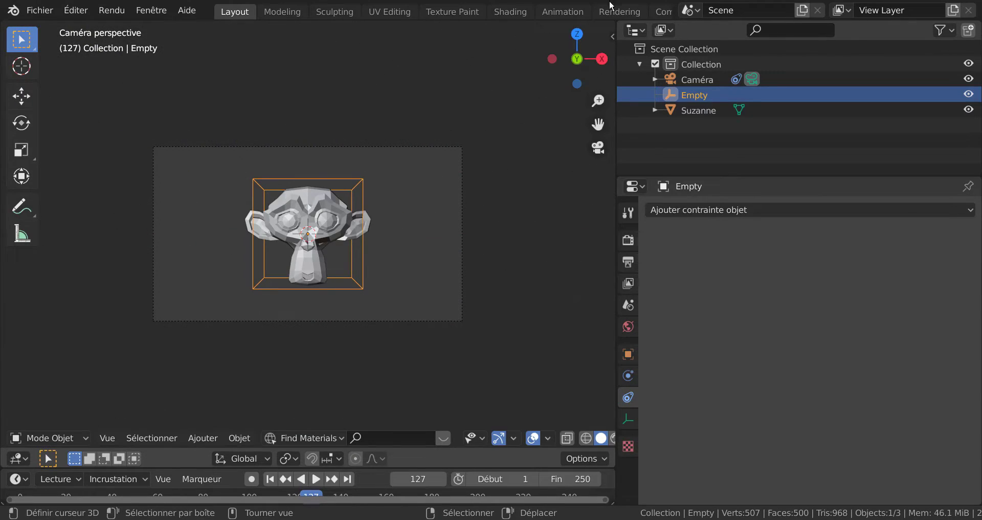
- Split the 3D viewport vertically and take the second viewport out of the camera view into a free perspective
right_click(480, 20)
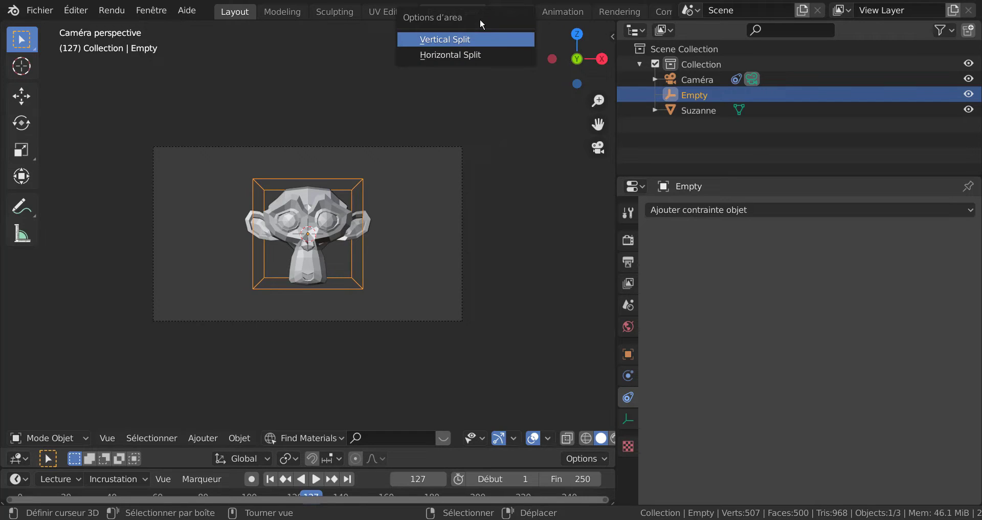
left_click(463, 39)
left_click(423, 75)
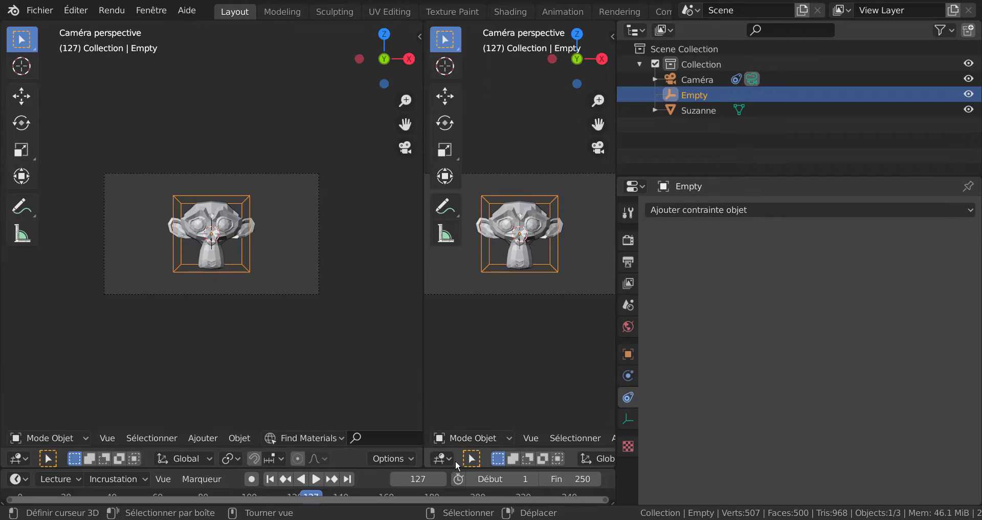
middle_click_drag(539, 321, 568, 324)
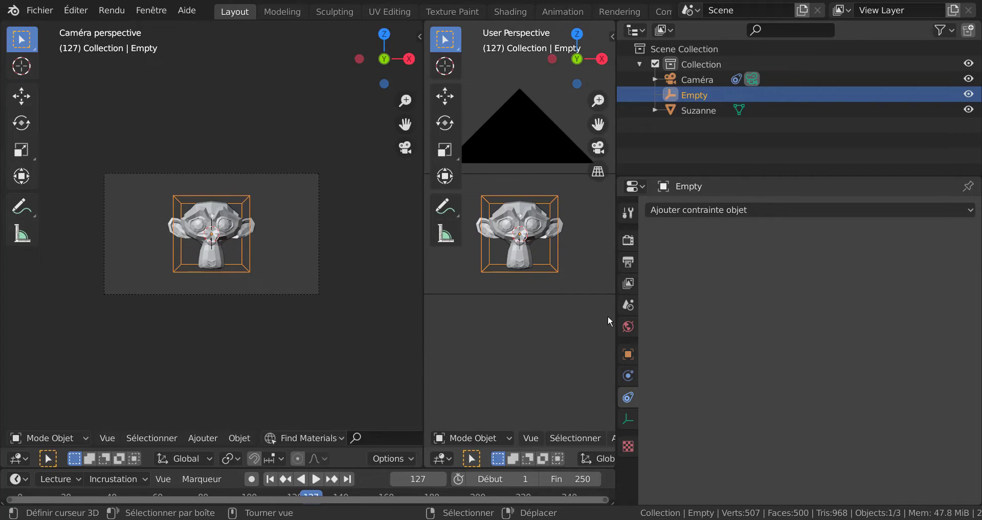
- Widen the second 3D viewport and orbit it to an angled perspective of the monkey head, empty and camera
left_click_drag(616, 311, 900, 311)
scroll(819, 304, "down", 5)
middle_click_drag(795, 302, 717, 324)
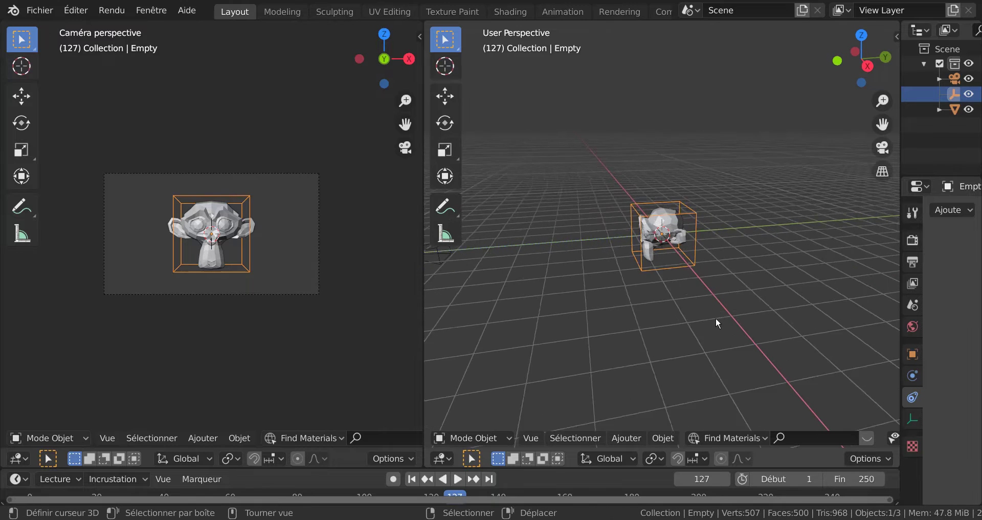
scroll(716, 322, "up", 1)
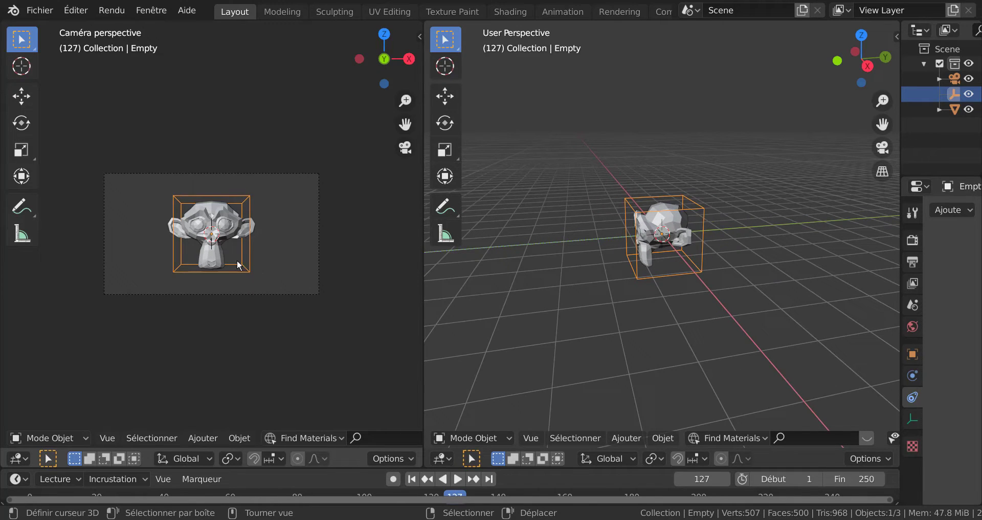
- Try moving the cube empty in the camera view and again in the free perspective viewport to check the camera follows
left_click(203, 233)
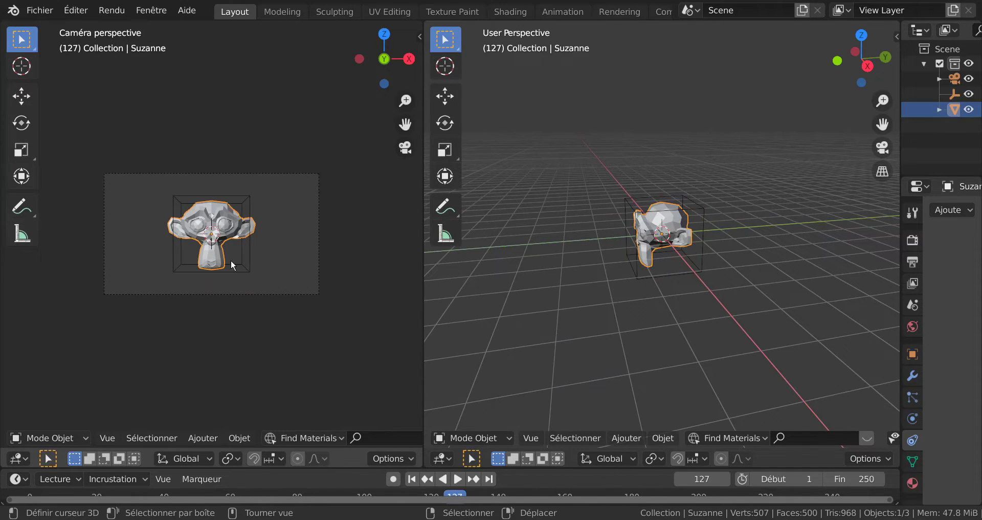
left_click(244, 255)
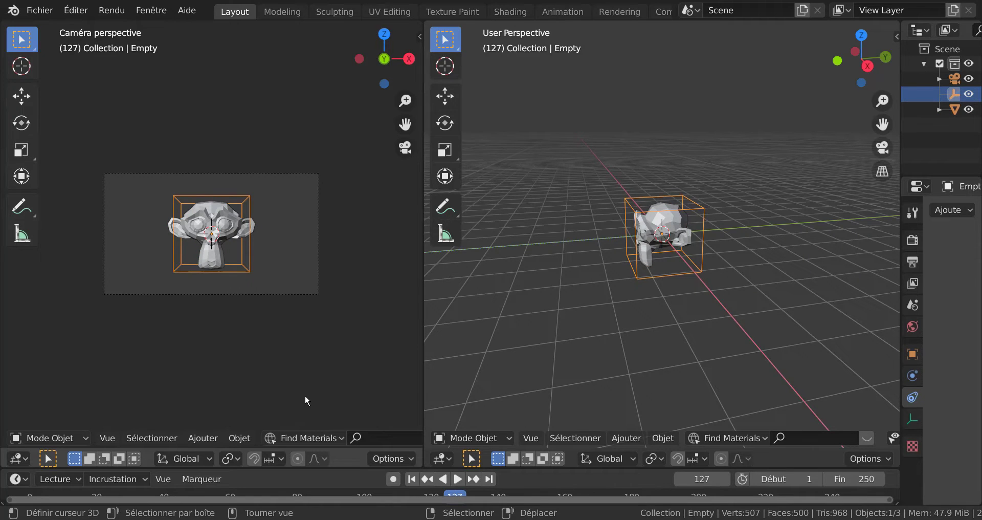
key("g")
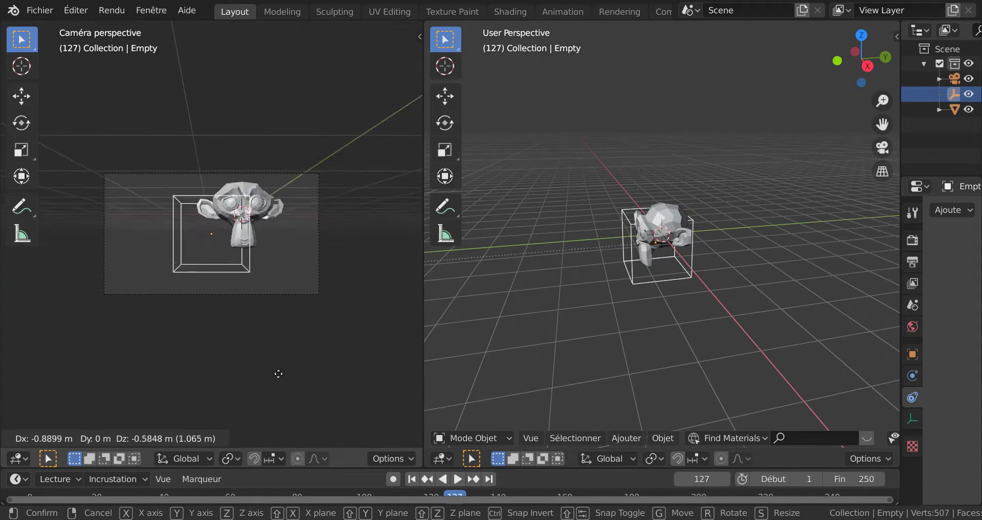
key("Escape")
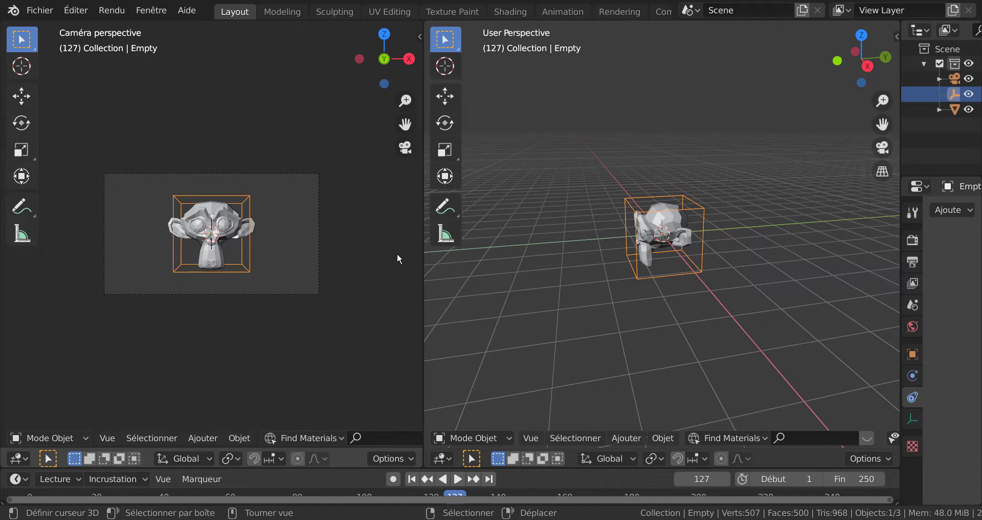
scroll(639, 291, "down", 3)
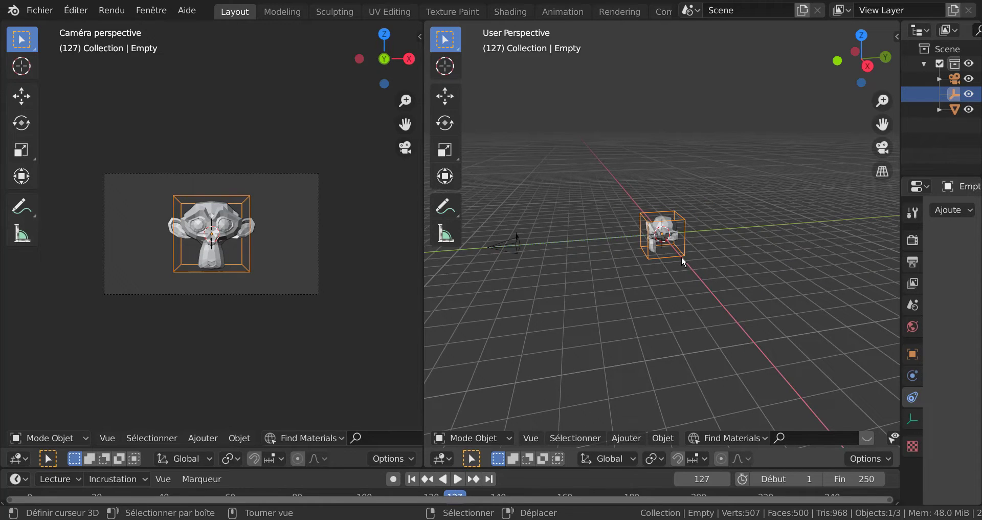
key("g")
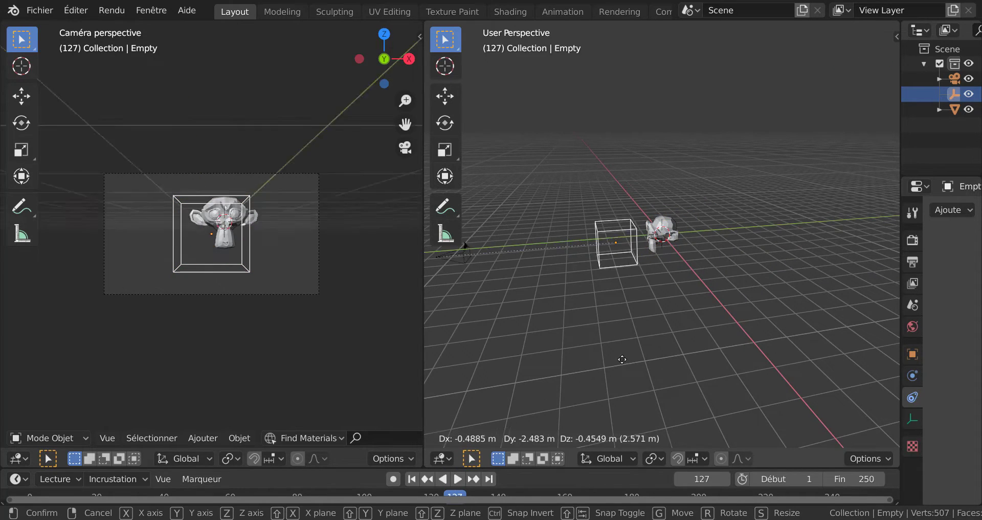
key("Escape")
middle_click_drag(632, 324, 655, 315)
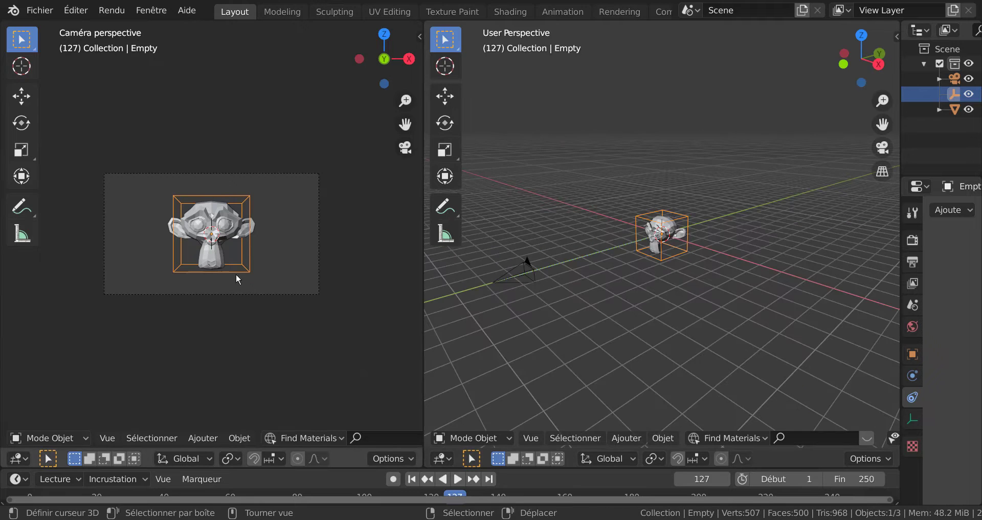
- Take the first viewport out of the camera view and try moving the empty away from the monkey head
middle_click_drag(237, 278, 306, 306)
scroll(261, 284, "down", 4)
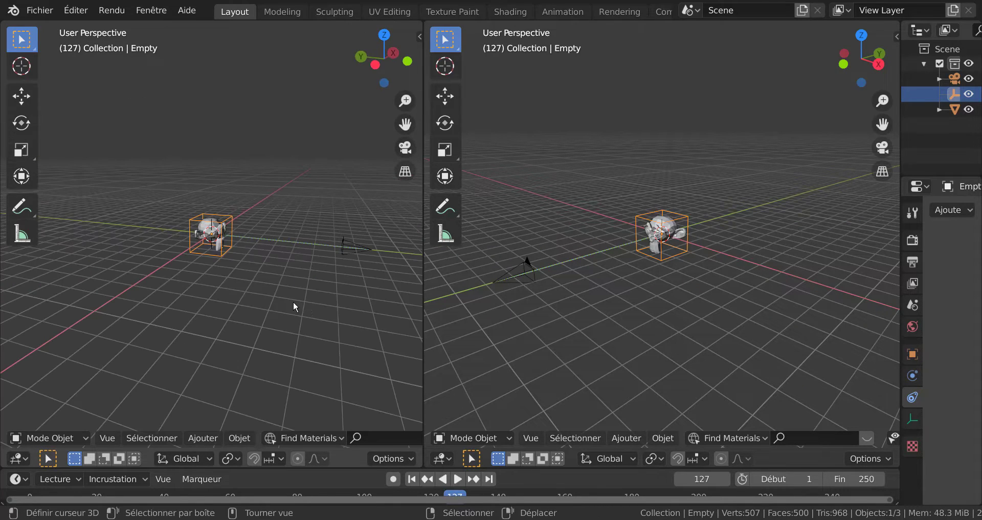
scroll(281, 306, "up", 2)
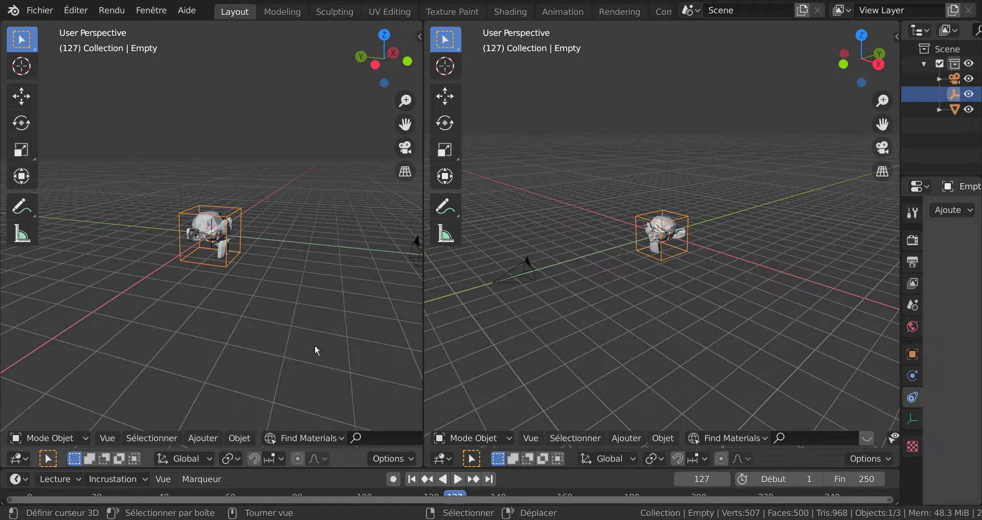
key("g")
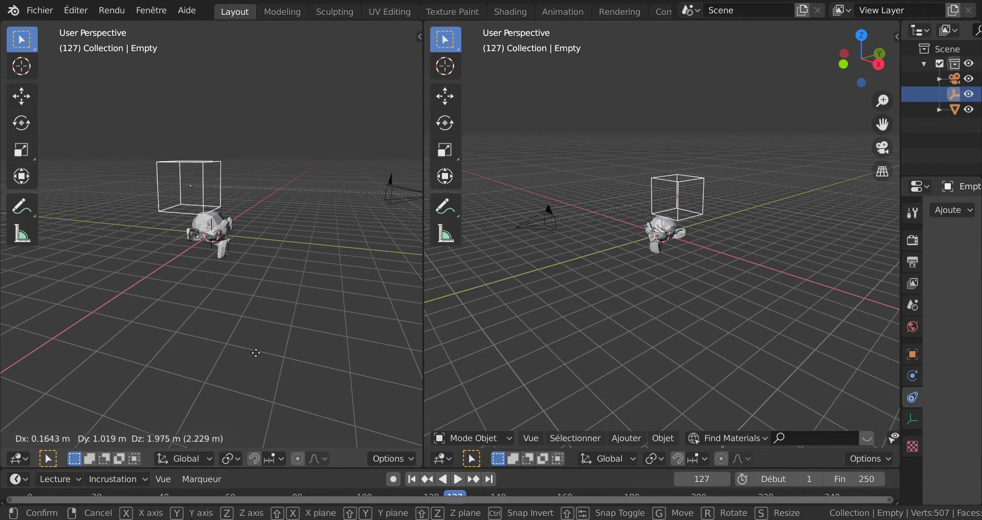
left_click(302, 308)
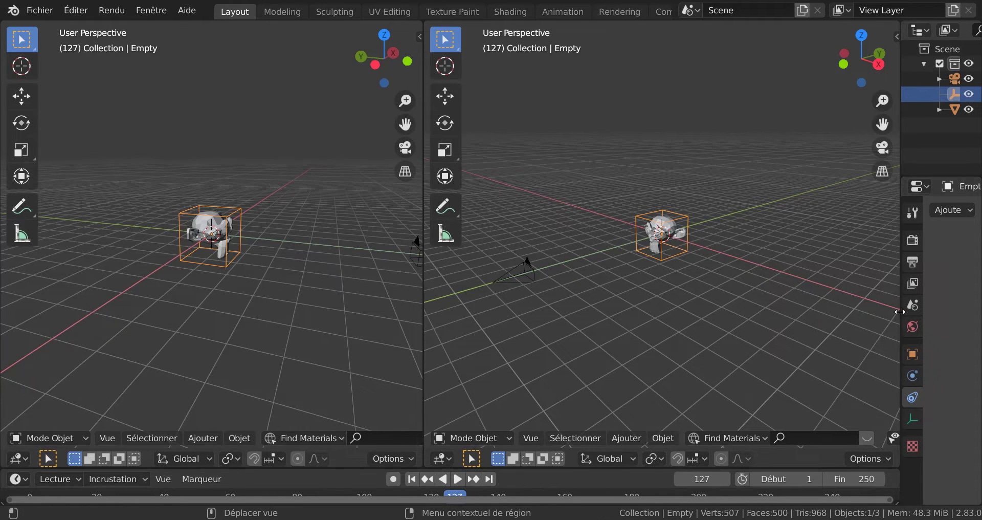
- Widen the Properties editor and Outliner, and try a free trackball rotation of the empty in the perspective viewport
left_click_drag(900, 311, 780, 311)
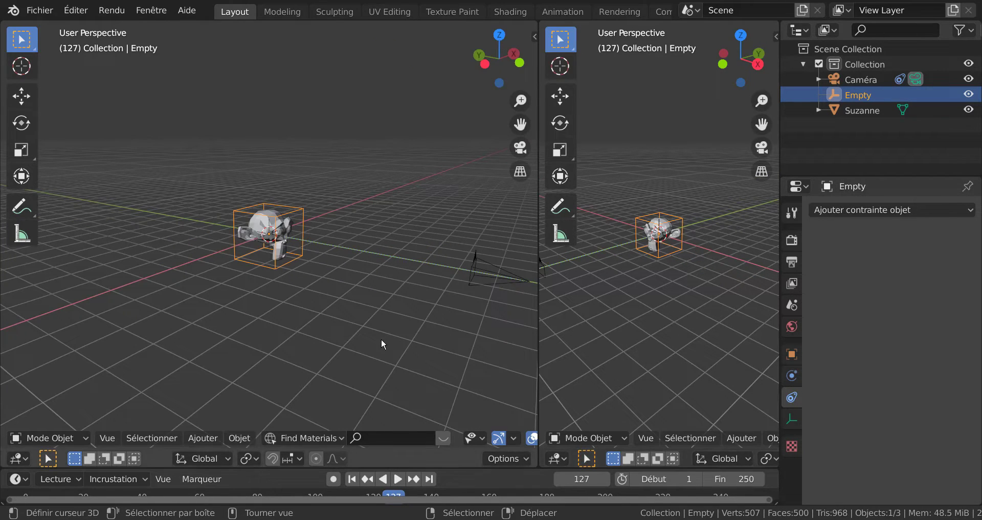
key("r")
key("r")
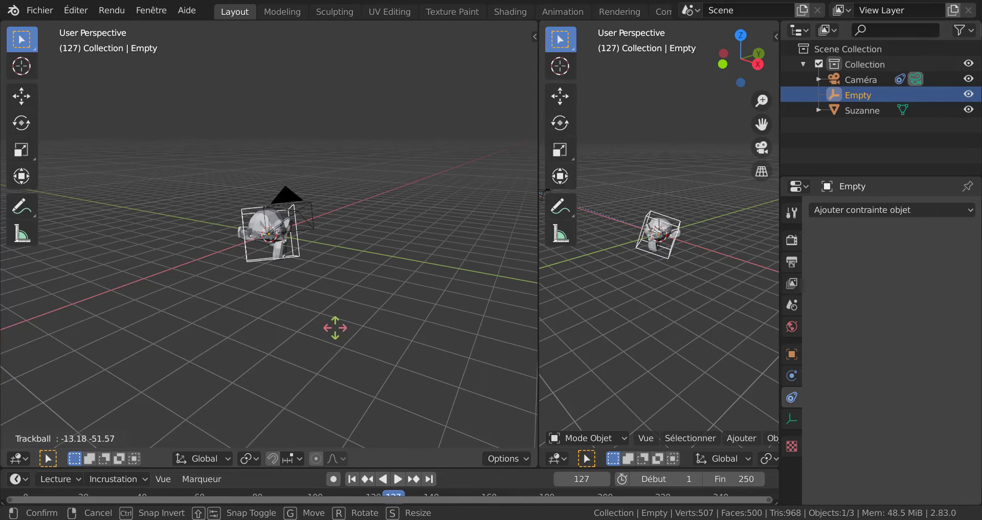
key("0")
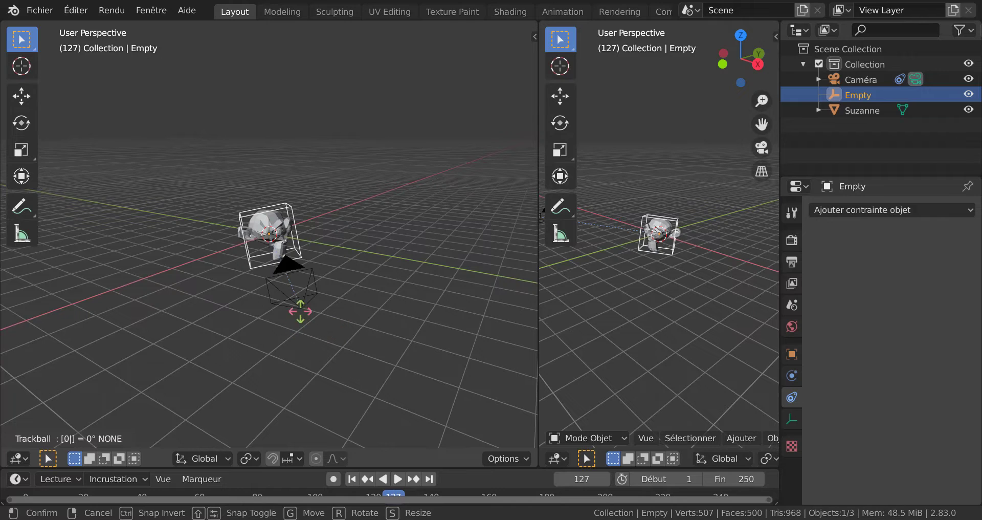
key("Escape")
- Look through the camera in the first viewport and try rotating the empty there in trackball mode
key("KP_0")
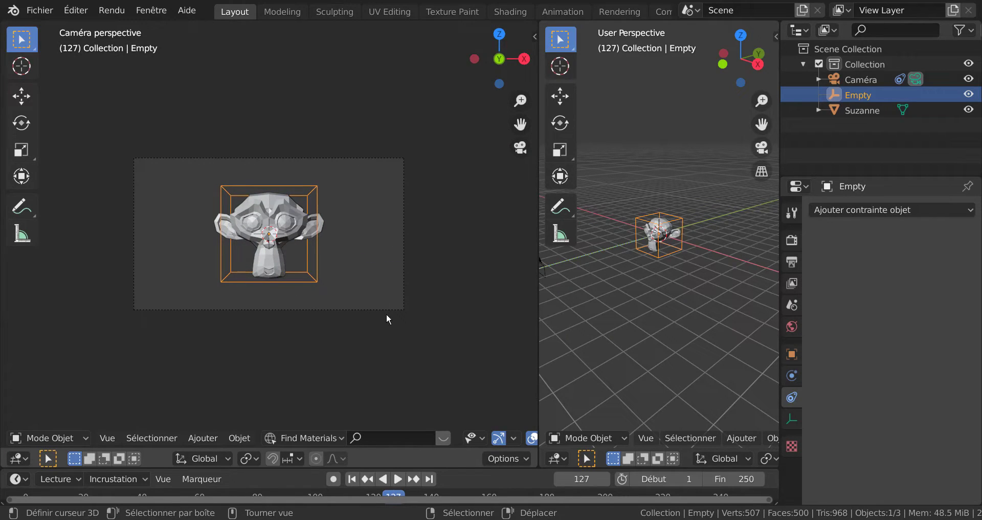
key("r")
key("r")
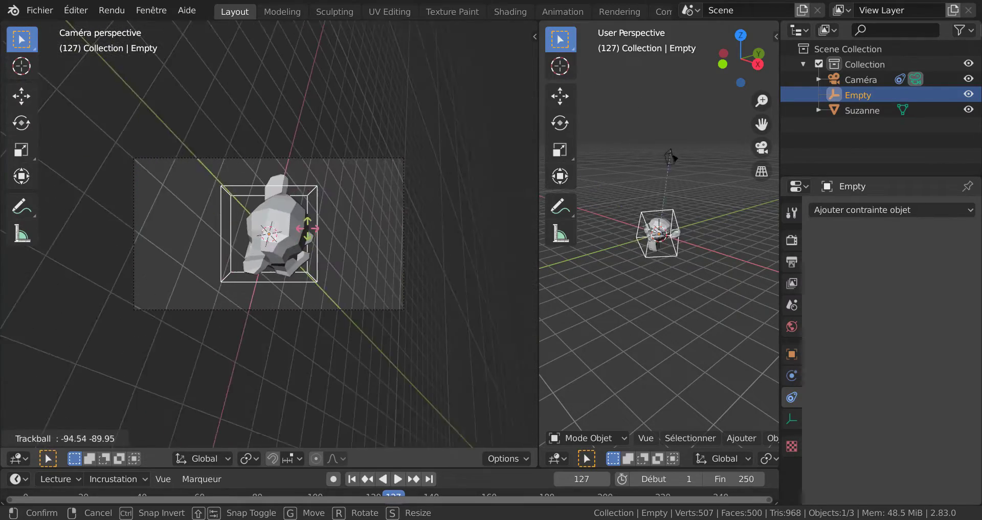
key("Escape")
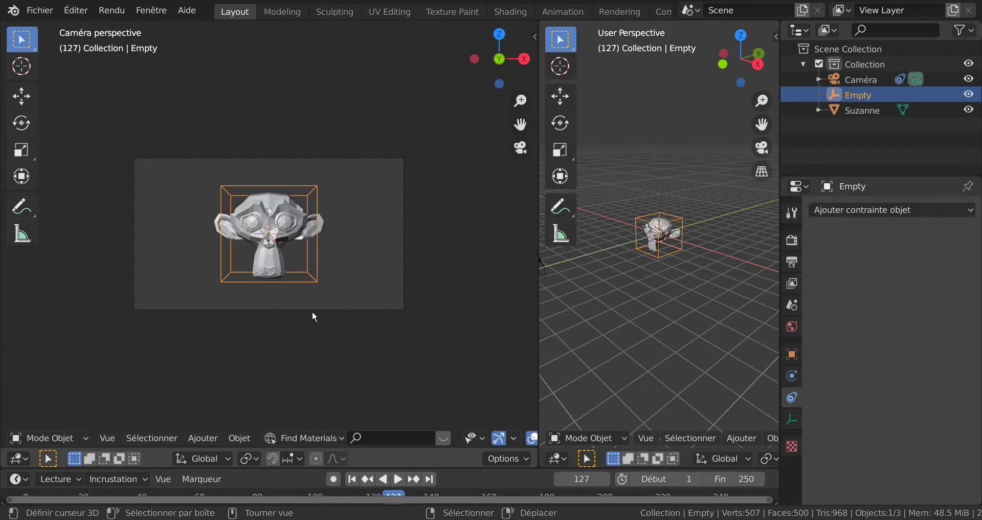
- Give the cube empty an "Enfant de" (Child Of) object constraint with Suzanne as its target
mouse_move(313, 314)
middle_mouse_down()
mouse_move(406, 336)
mouse_move(321, 310)
middle_mouse_up()
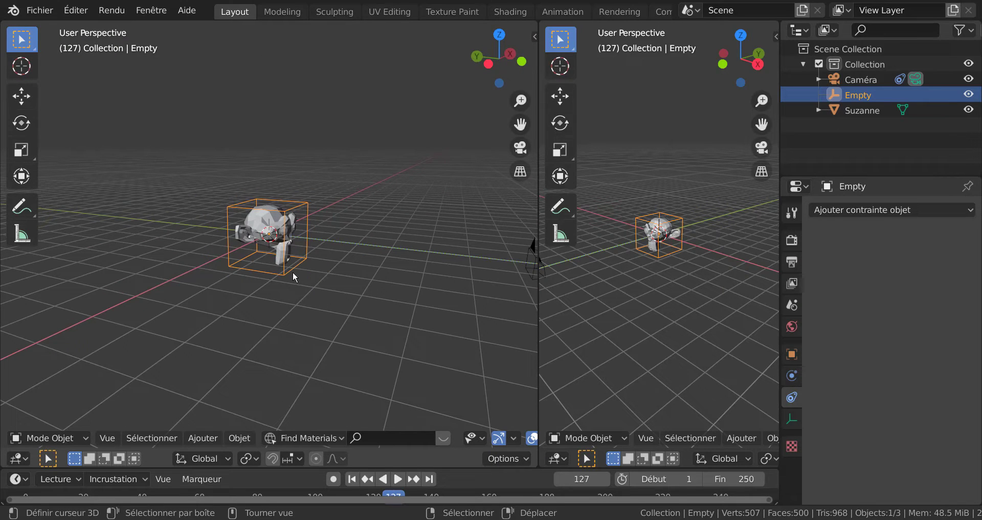
left_click(852, 210)
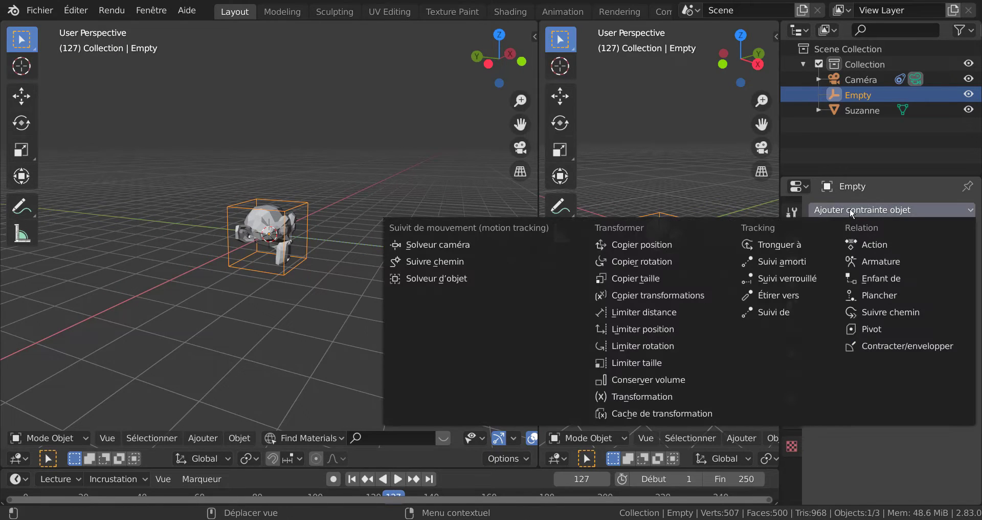
left_click(880, 278)
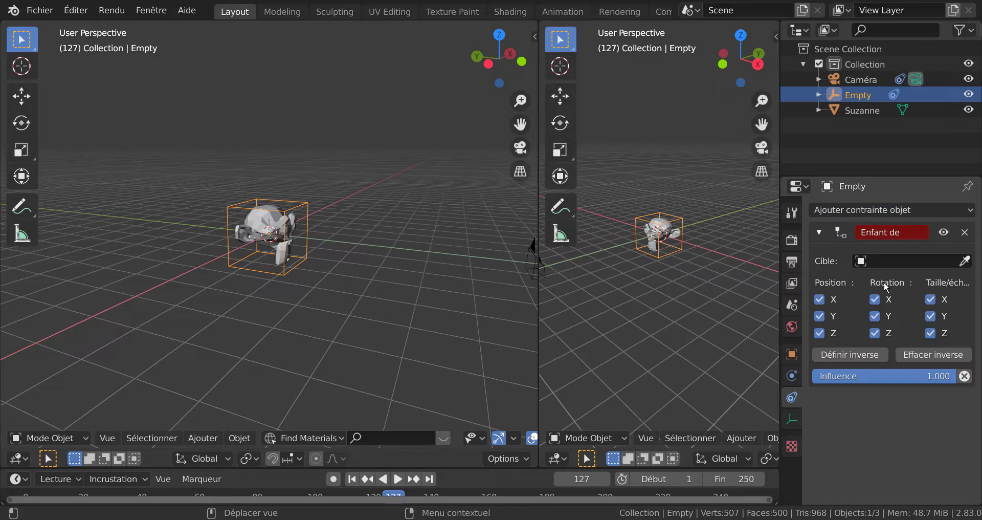
left_click(891, 262)
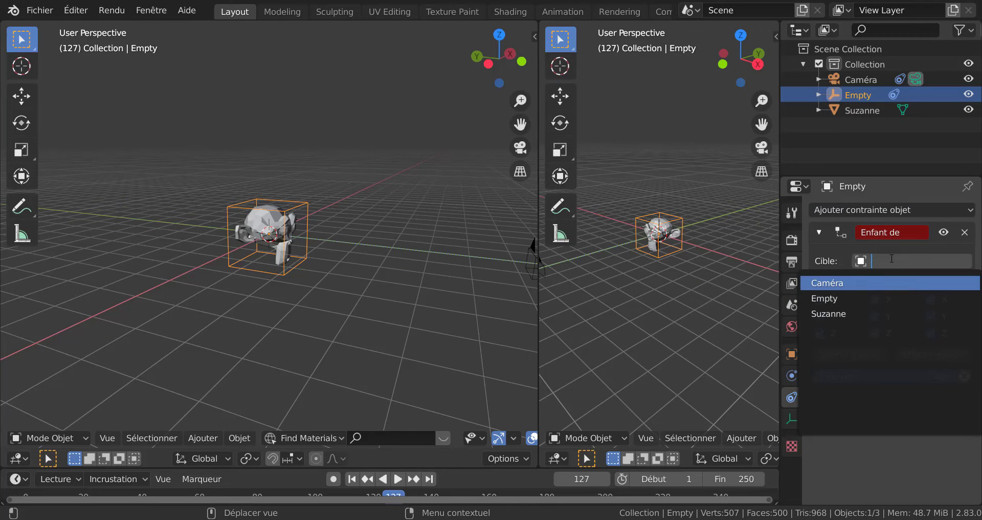
left_click(873, 314)
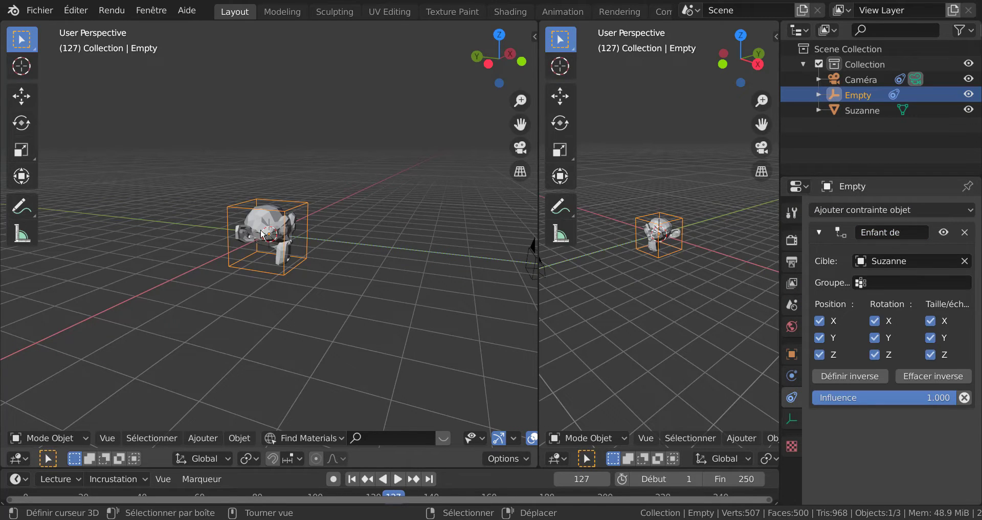
- Try moving the monkey head in perspective and again in the camera view to check that the empty and camera follow
left_click(262, 234)
scroll(264, 244, "down", 2)
key("g")
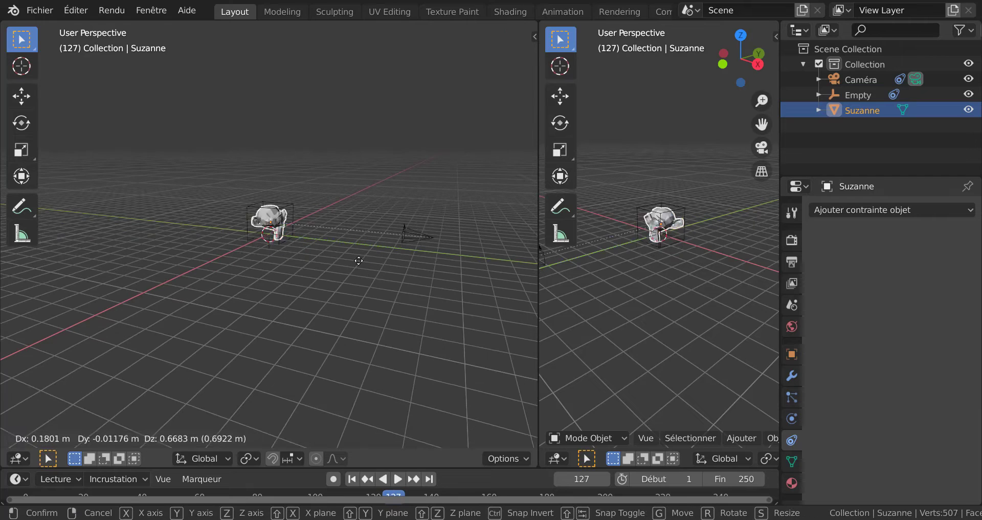
right_click(294, 320)
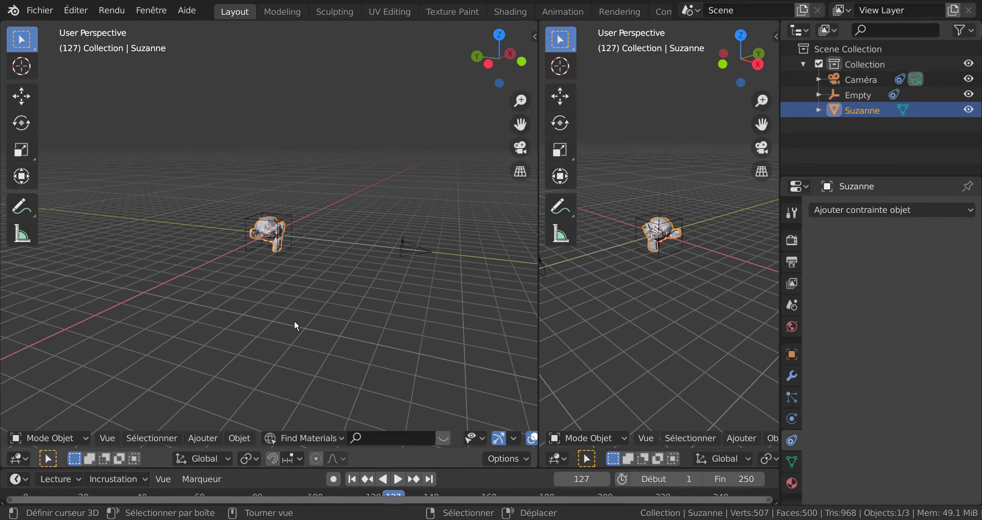
key("KP_0")
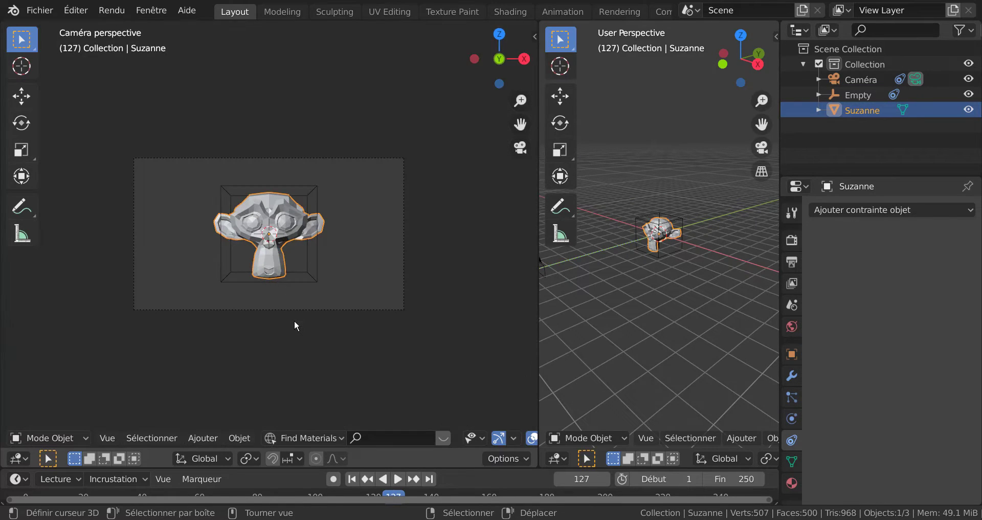
key("g")
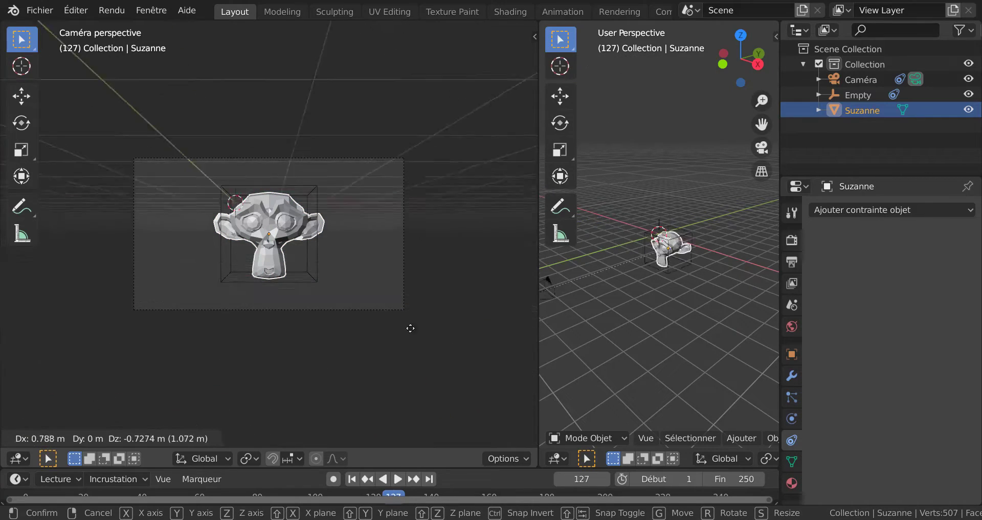
right_click(313, 301)
- Select the cube empty and try scaling it up while looking through the camera
left_click(315, 282)
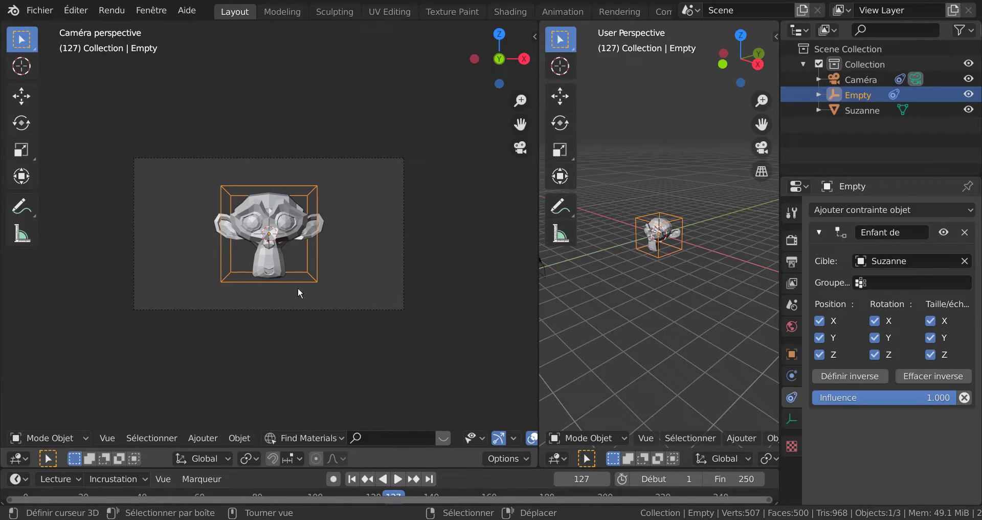
key("s")
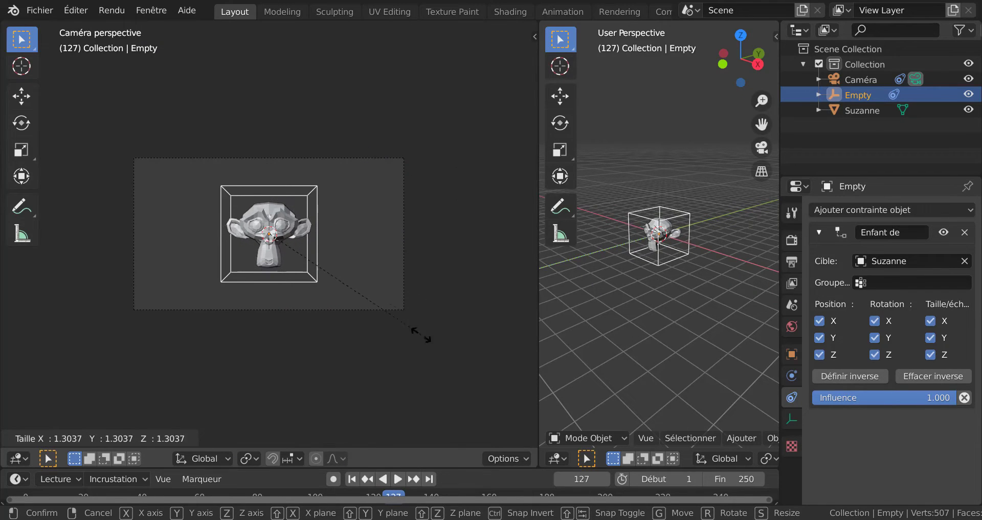
left_click(377, 321)
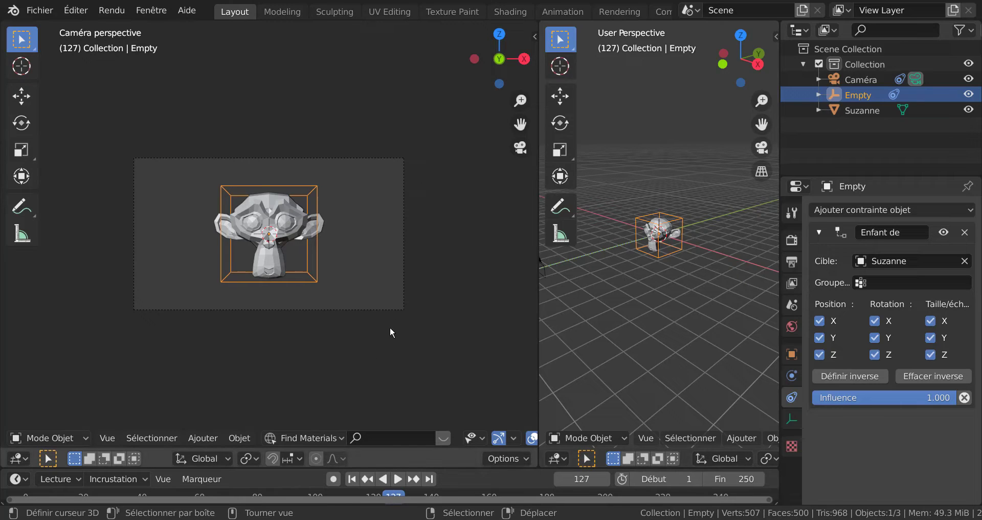
- Try rotating the empty around the global Y axis and around the global X axis in the camera view
key("r")
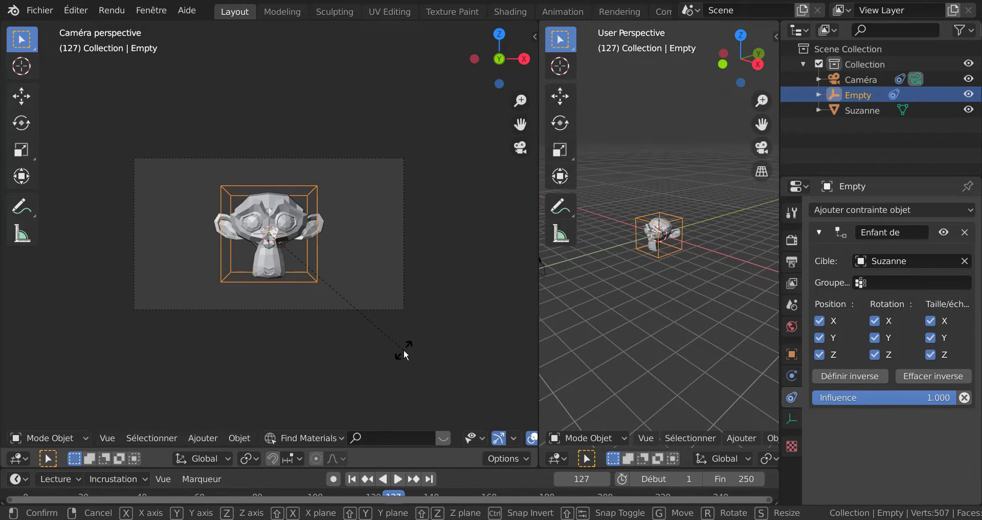
key("y")
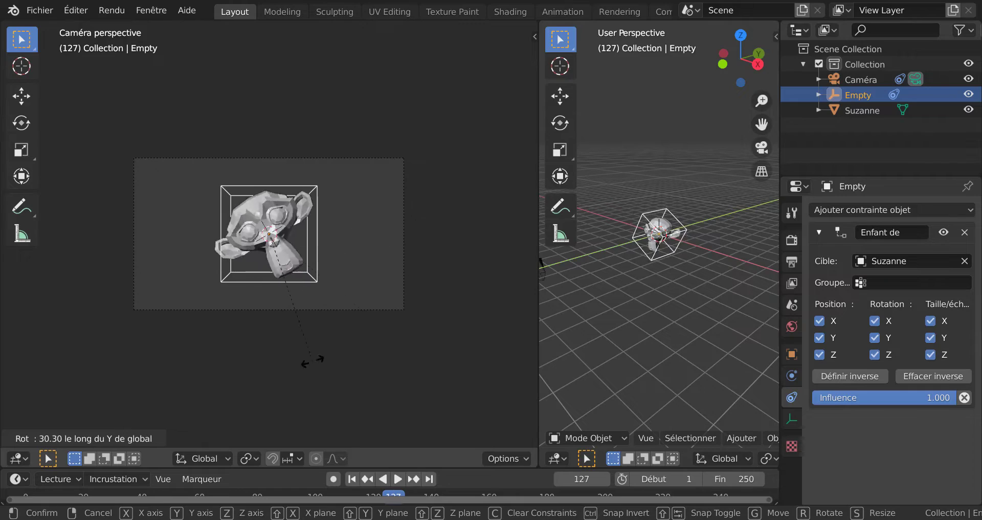
right_click(412, 407)
key("r")
key("x")
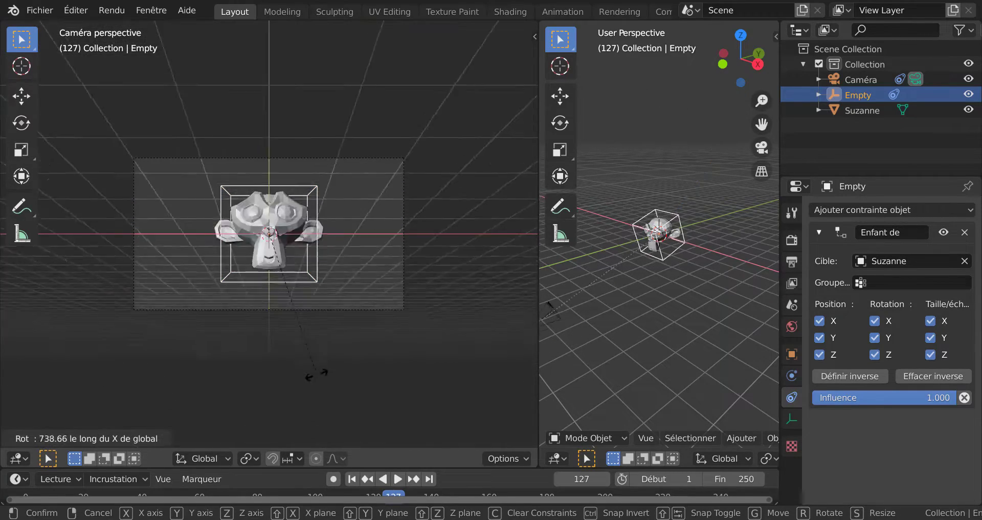
right_click(366, 360)
- Try rotating the cube empty freely in trackball mode while looking through the camera
key("r")
key("r")
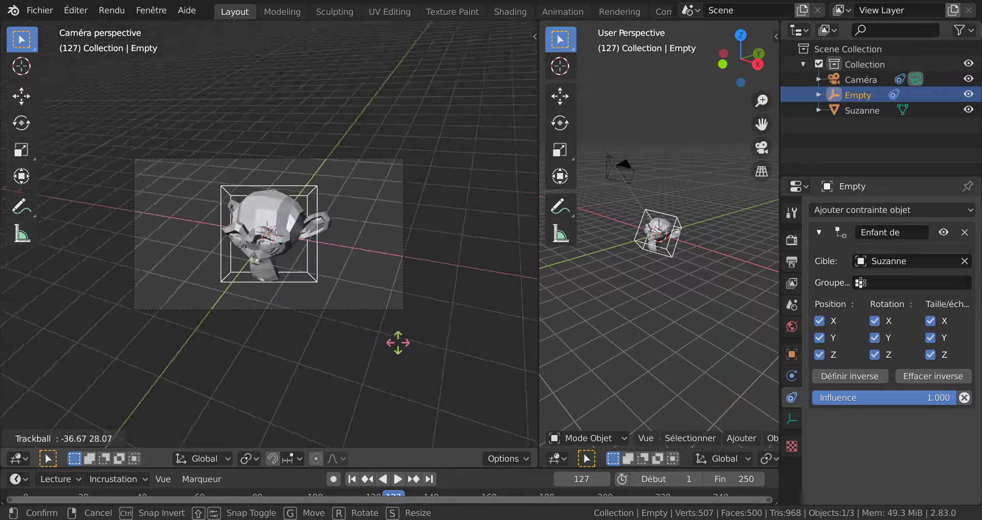
right_click(269, 210)
scroll(343, 371, "down", 3)
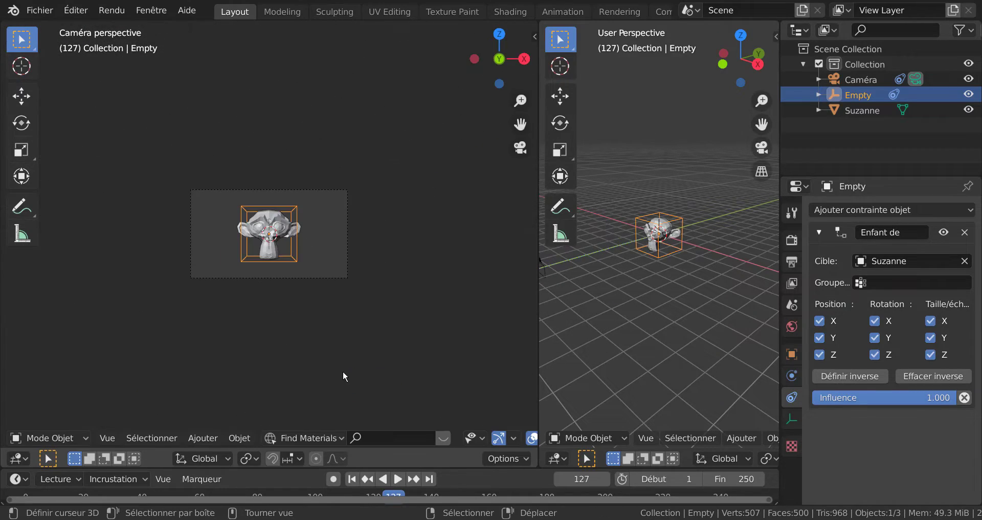
- Select the monkey head and try rotating it around the global Z axis in perspective and again in the top view
middle_click_drag(312, 299, 312, 324)
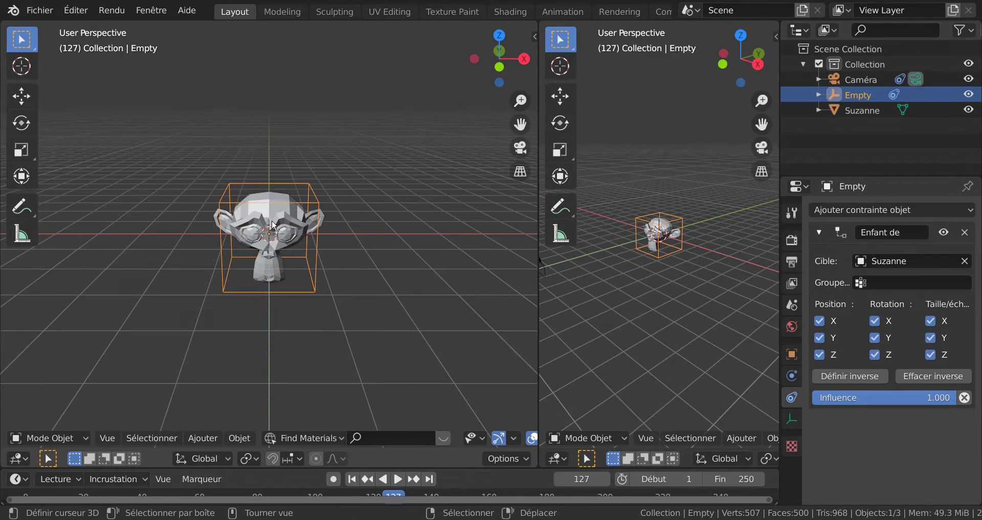
left_click(273, 225)
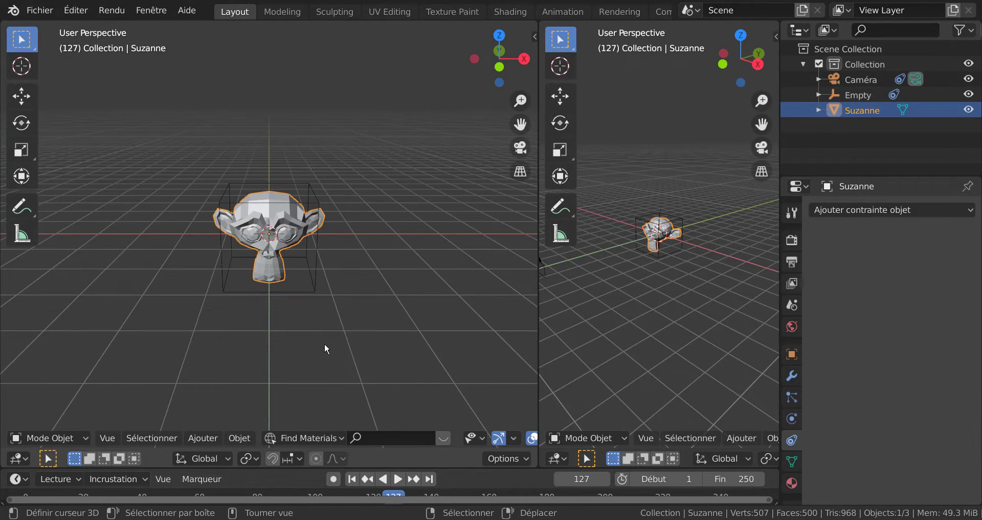
scroll(332, 356, "down", 2)
key("r")
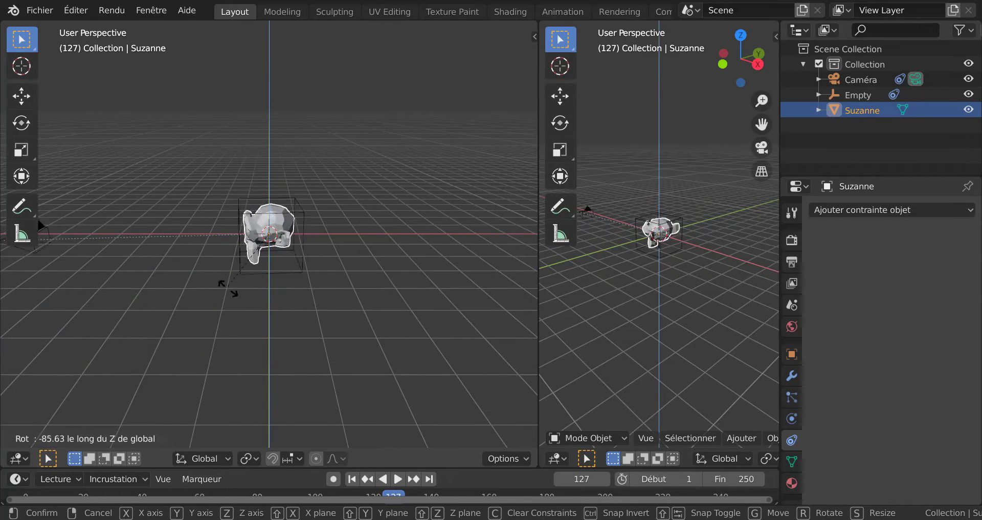
left_click(342, 329)
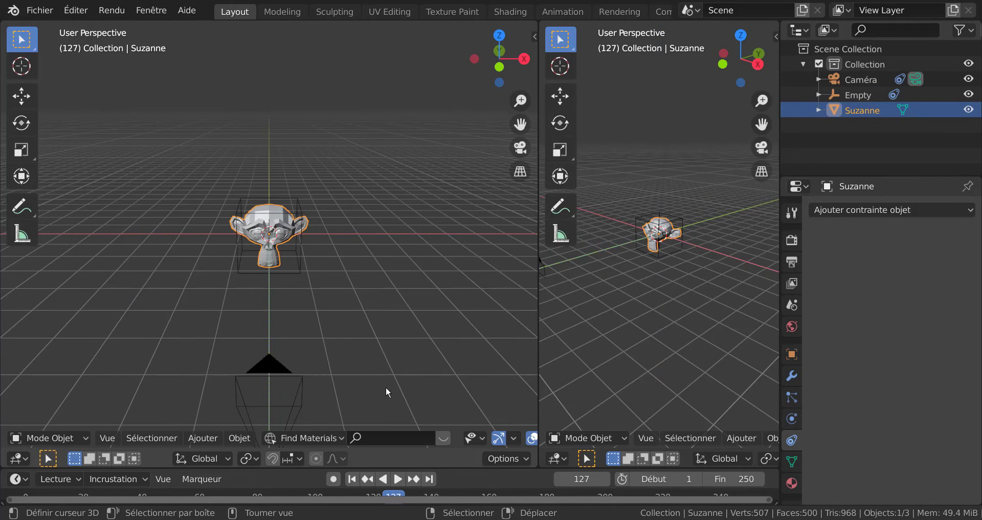
key("KP_5")
key("KP_7")
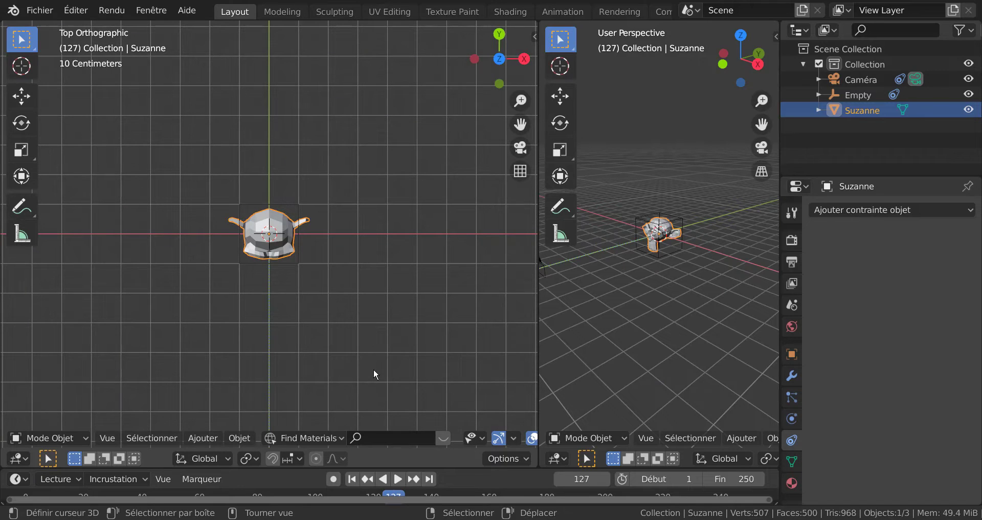
key("r")
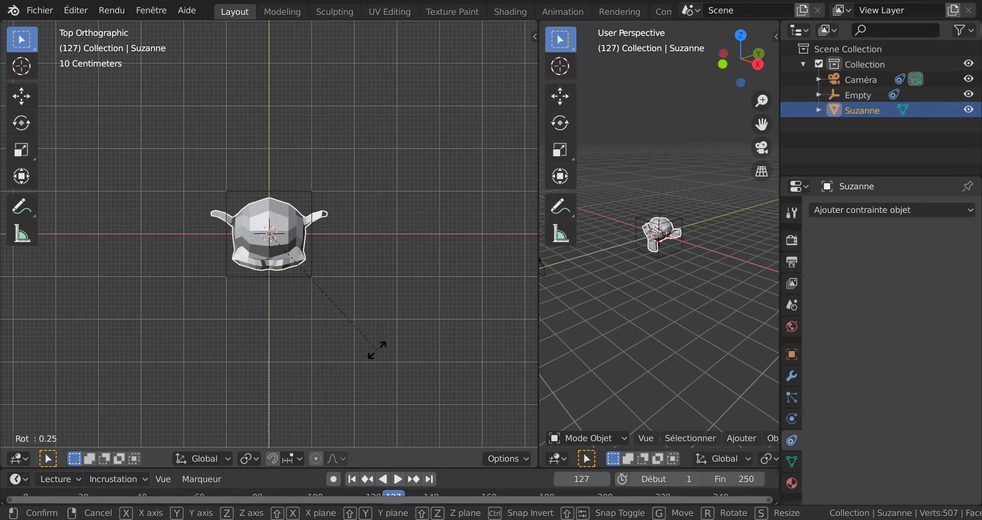
right_click(287, 271)
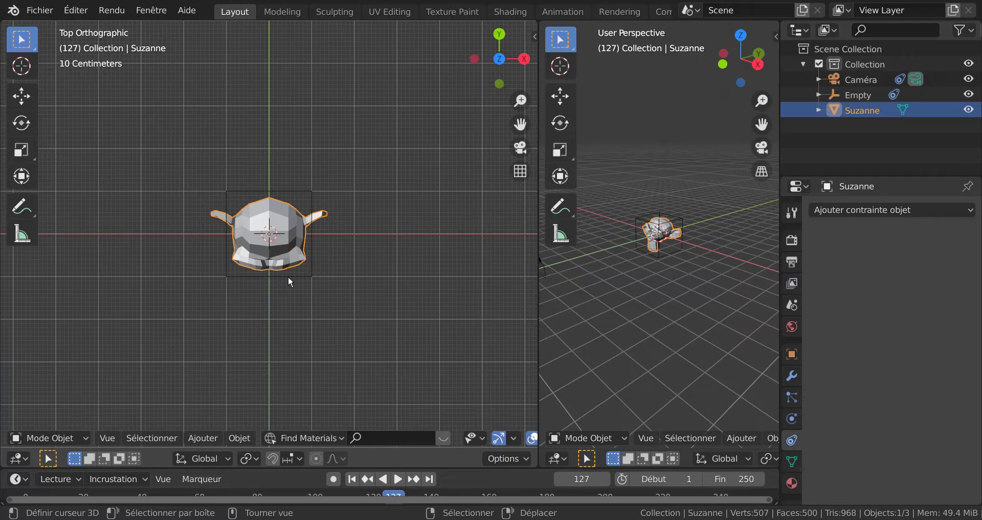
- Select the cube empty in the top view and rotate it around the global Z axis until the camera sits on the positive X axis
left_click(287, 275)
scroll(330, 340, "down", 2)
key("r")
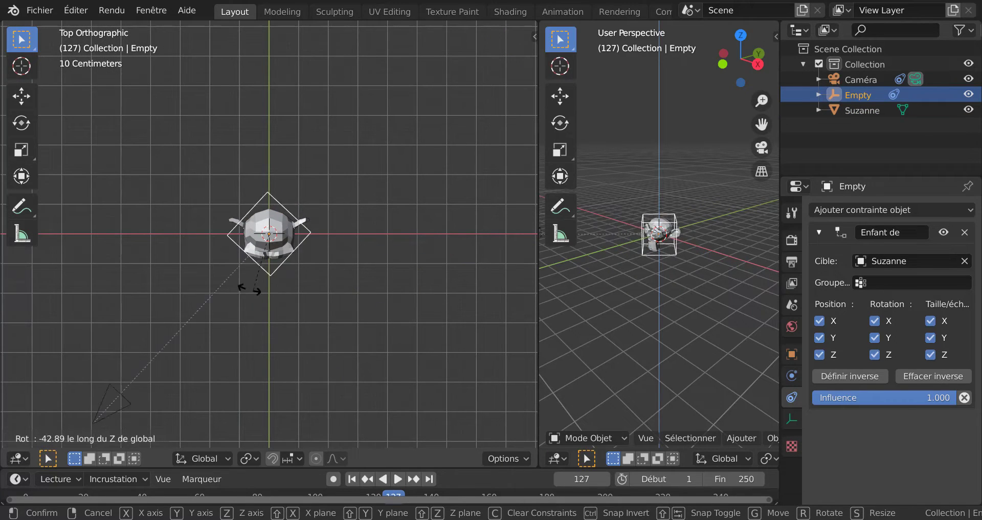
left_click(413, 158)
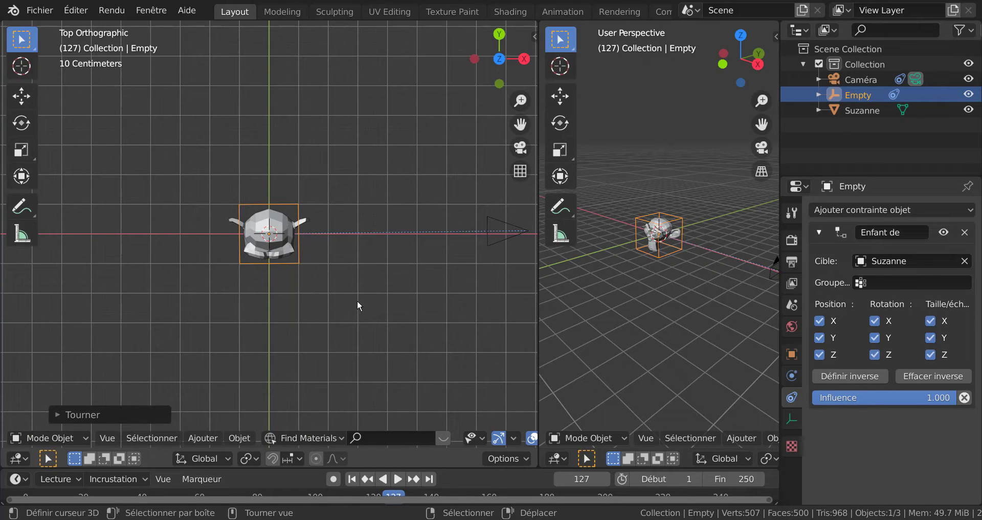
- Rotate the empty around the global Z axis while looking through the camera, keeping the monkey head in side view
key("KP_0")
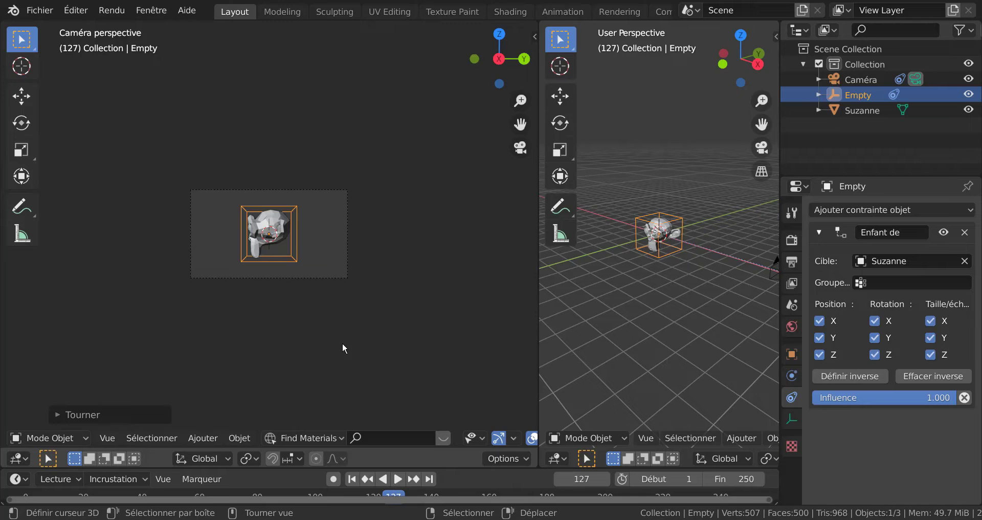
key("r")
key("z")
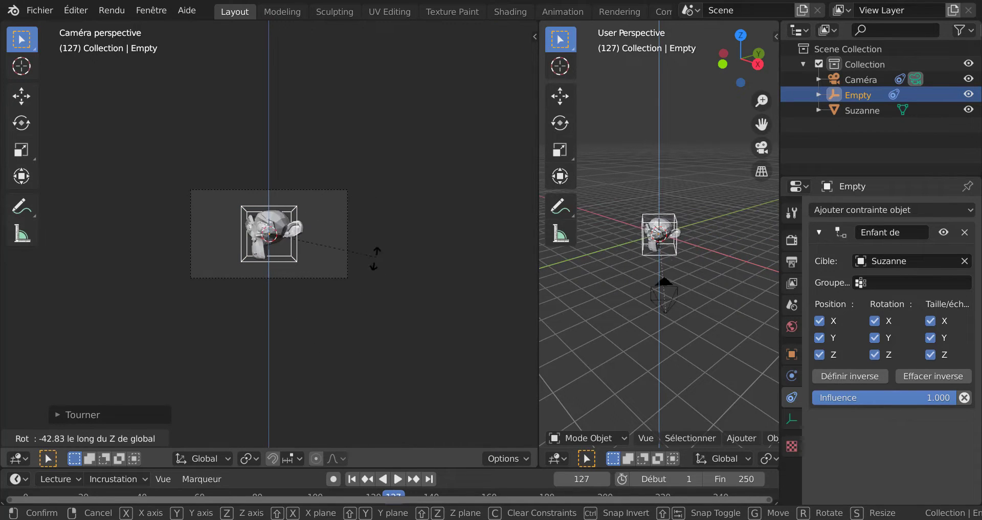
left_click(325, 323)
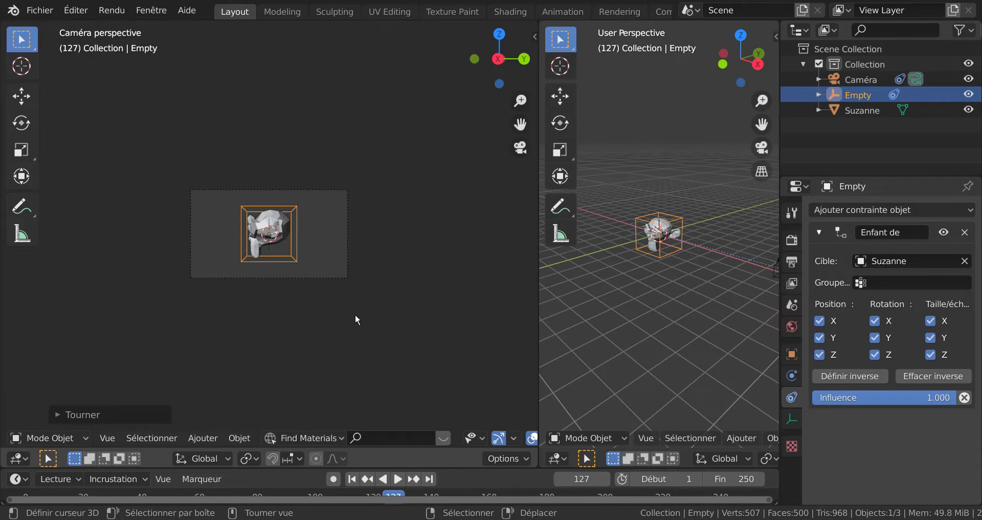
key("g")
key("Escape")
- Select the monkey head and try moving it around while watching it through the camera, with the frame fitted to the viewport
middle_click_drag(618, 274, 651, 262)
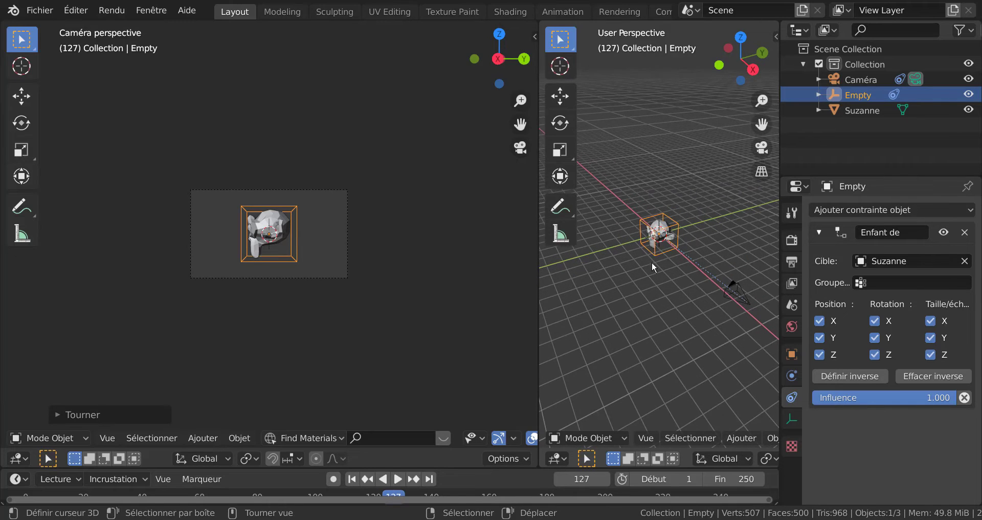
left_click(658, 242)
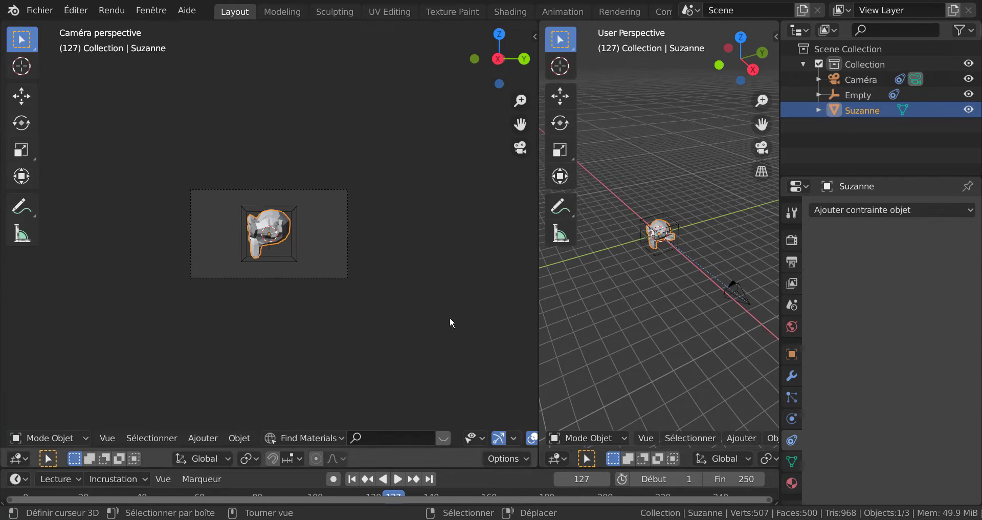
key("g")
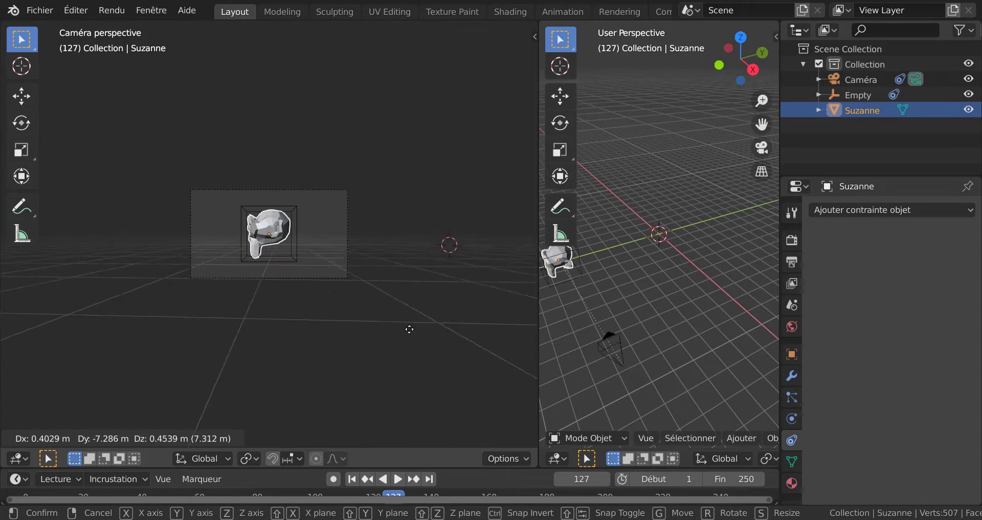
right_click(446, 330)
key("Home")
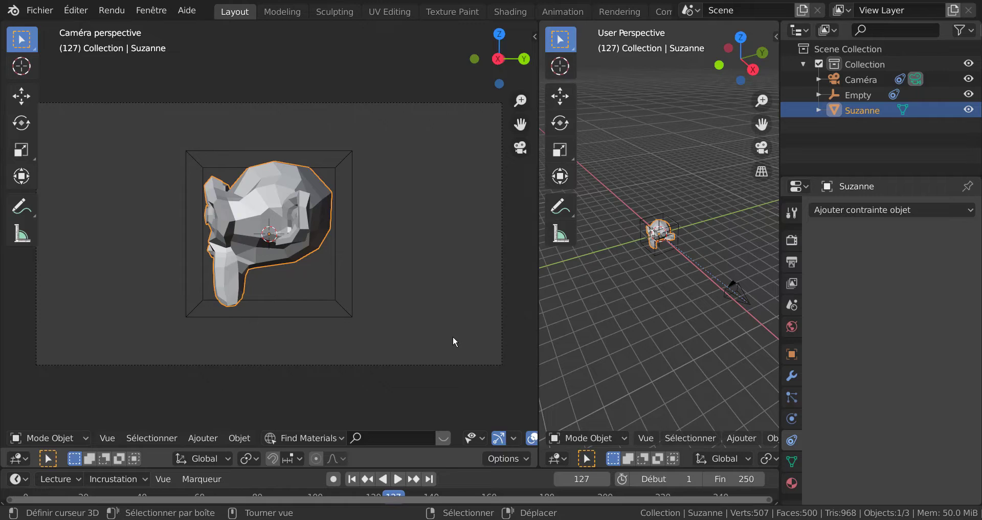
key("g")
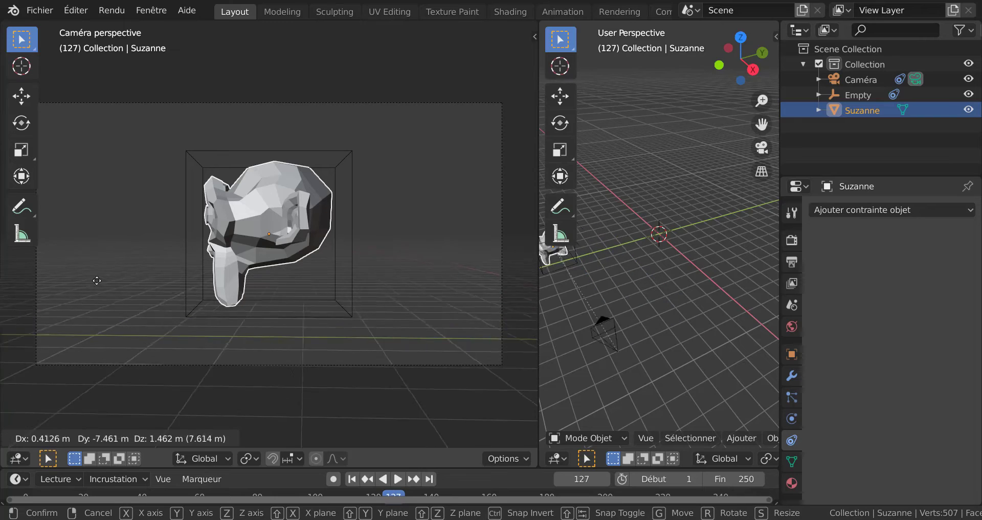
right_click(327, 288)
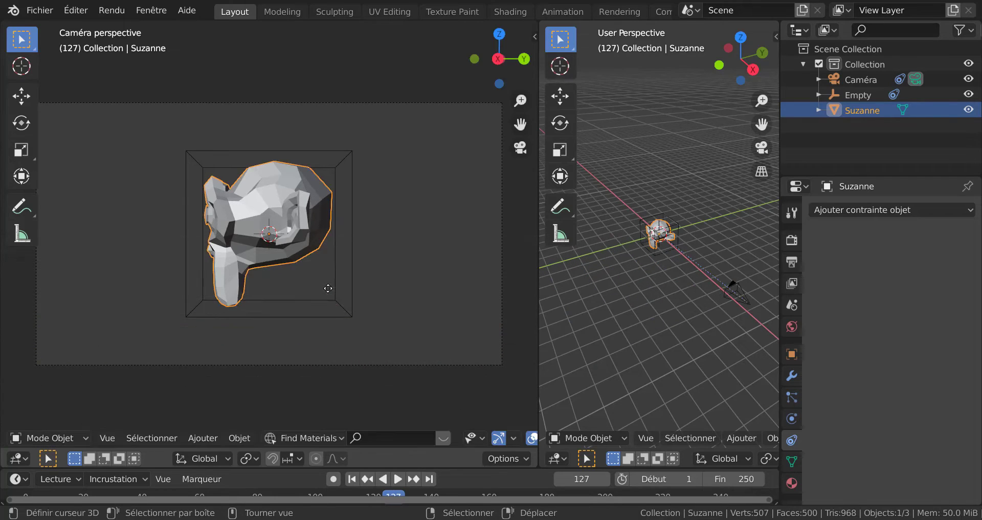
- Resize the two 3D viewports and reframe the second one to examine the monkey head, empty and camera together
scroll(328, 290, "down", 4)
middle_click_drag(376, 320, 471, 318)
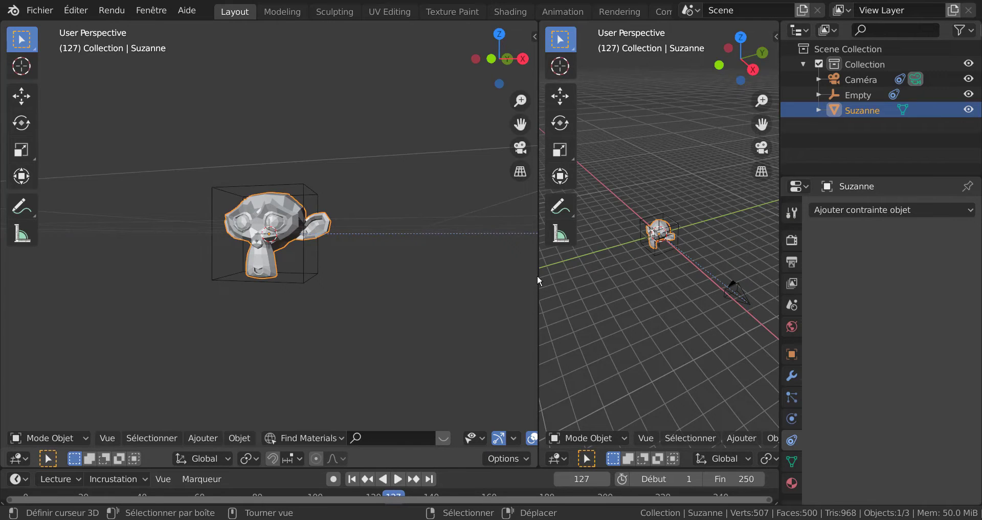
left_click_drag(538, 275, 326, 296)
mouse_move(482, 329)
middle_mouse_down()
mouse_move(406, 324)
mouse_move(490, 320)
middle_mouse_up()
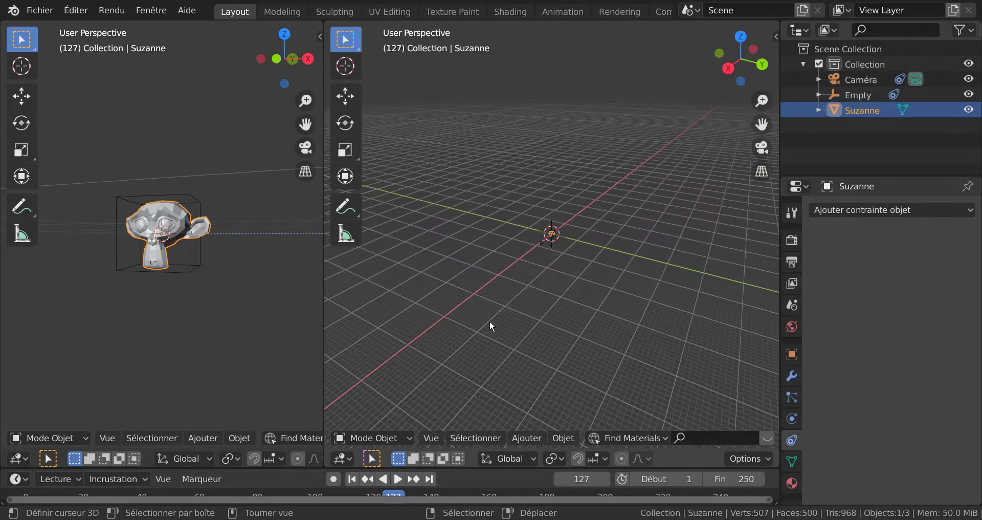
scroll(490, 318, "up", 7)
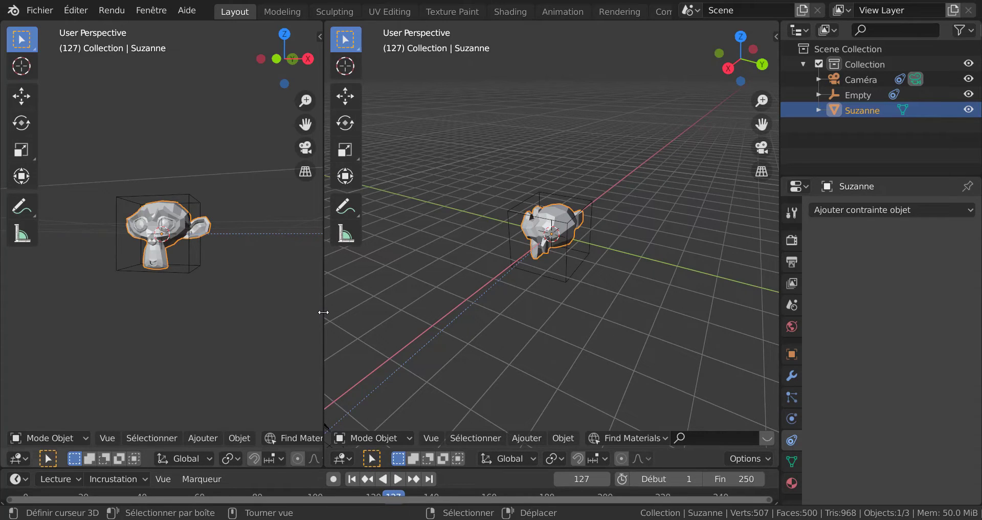
left_click_drag(325, 309, 450, 322)
scroll(626, 351, "down", 3)
scroll(626, 351, "up", 1)
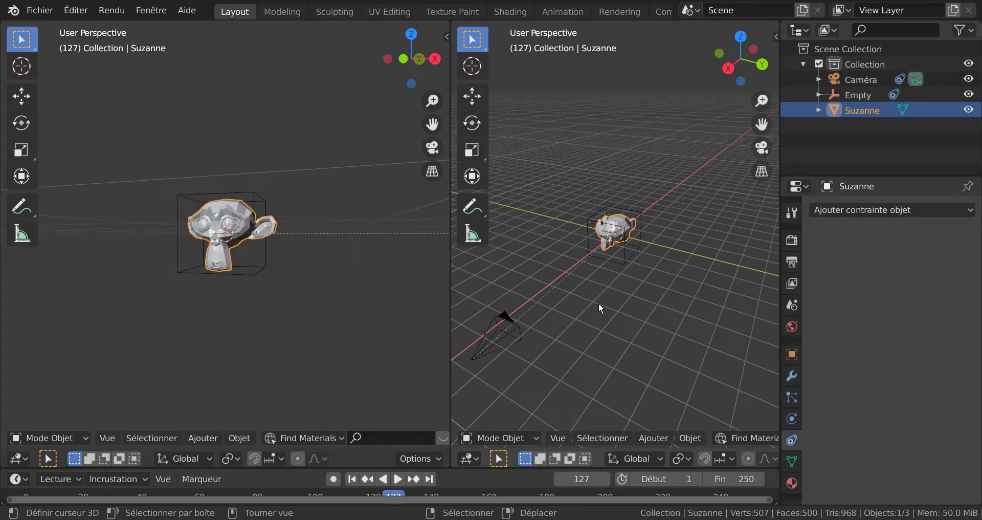
- Select the cube empty, frame it together with the camera in perspective, and widen the first 3D viewport
left_click(264, 262)
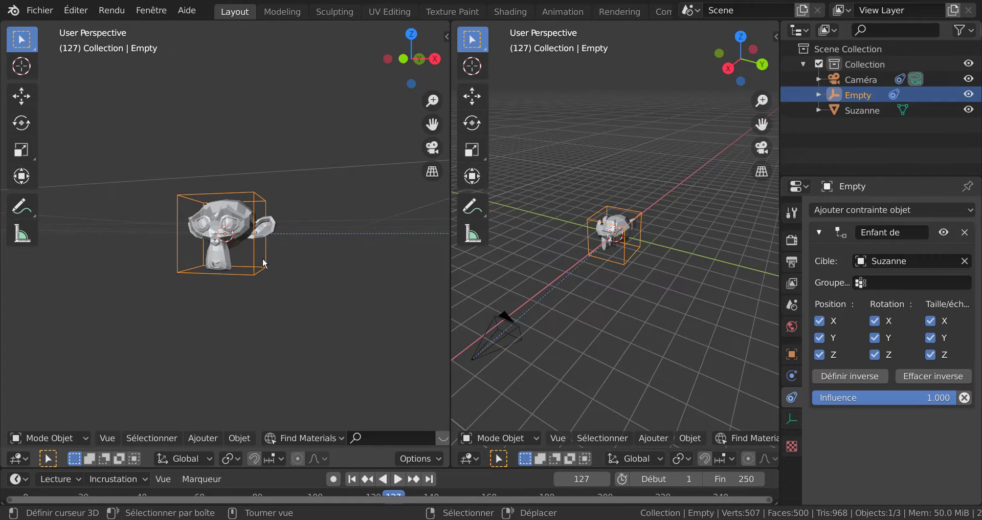
middle_click_drag(284, 282, 307, 295)
scroll(327, 305, "down", 3)
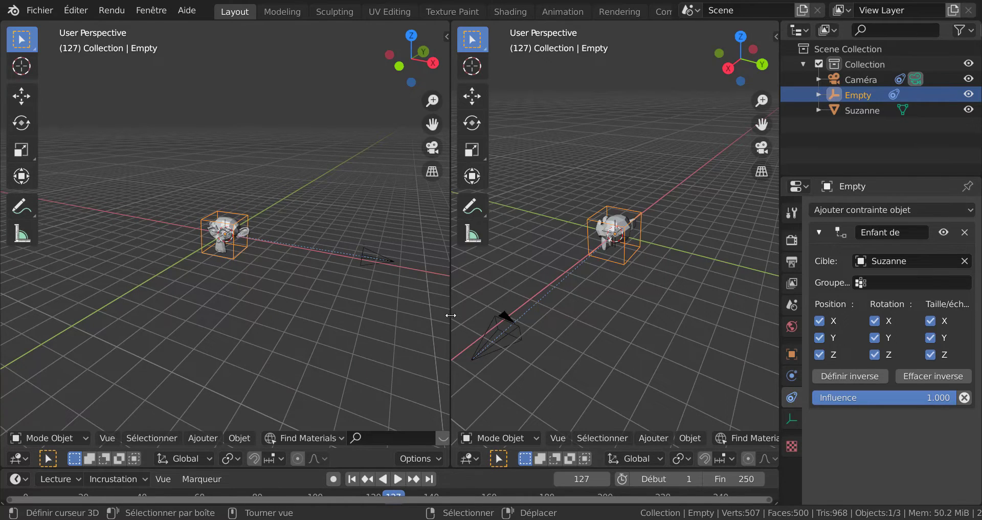
left_click_drag(450, 313, 535, 307)
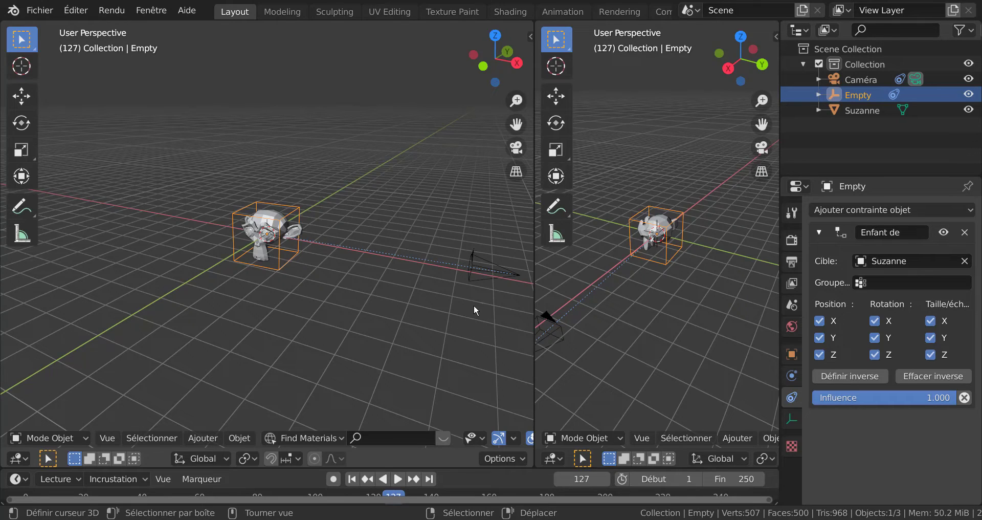
- Select the camera and try moving it along the global X axis toward the monkey head in perspective
left_click(486, 280)
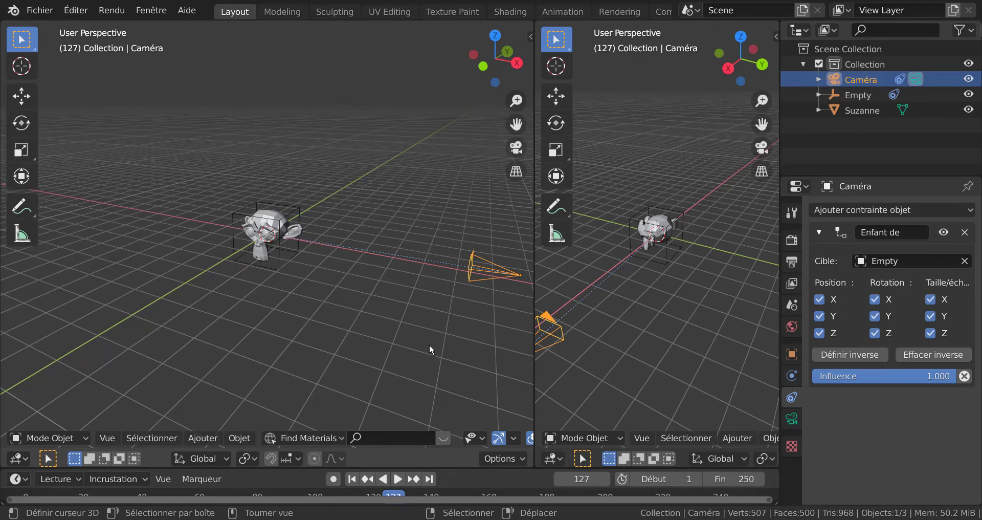
middle_click_drag(480, 321, 458, 345)
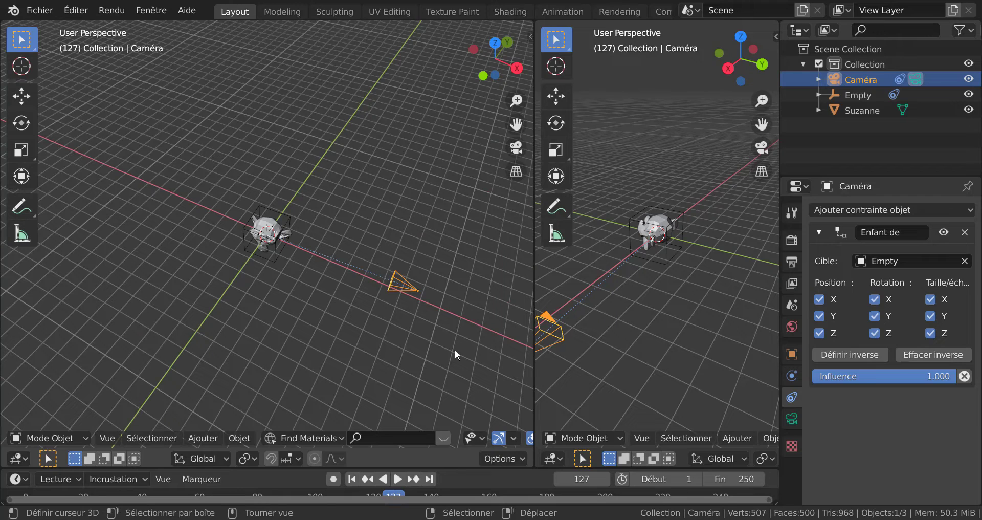
key("g")
key("x")
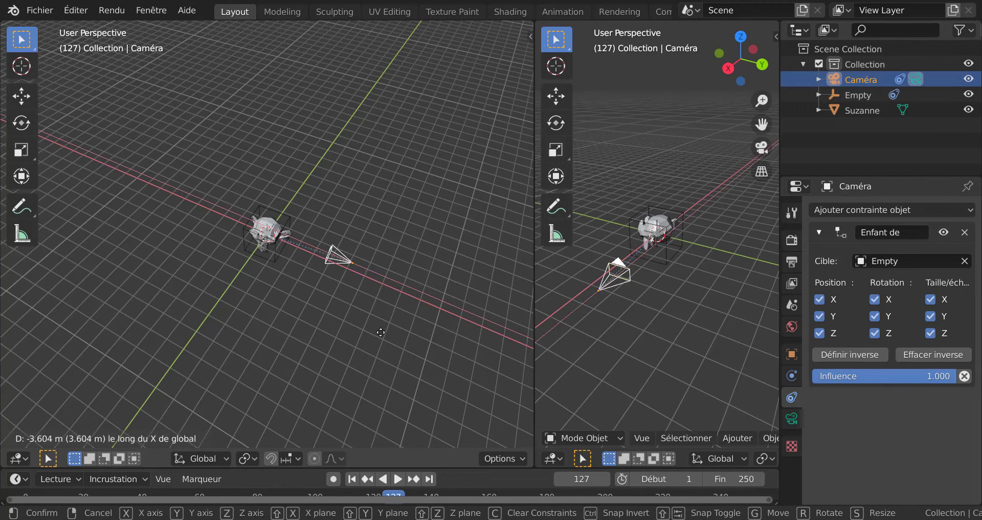
right_click(381, 332)
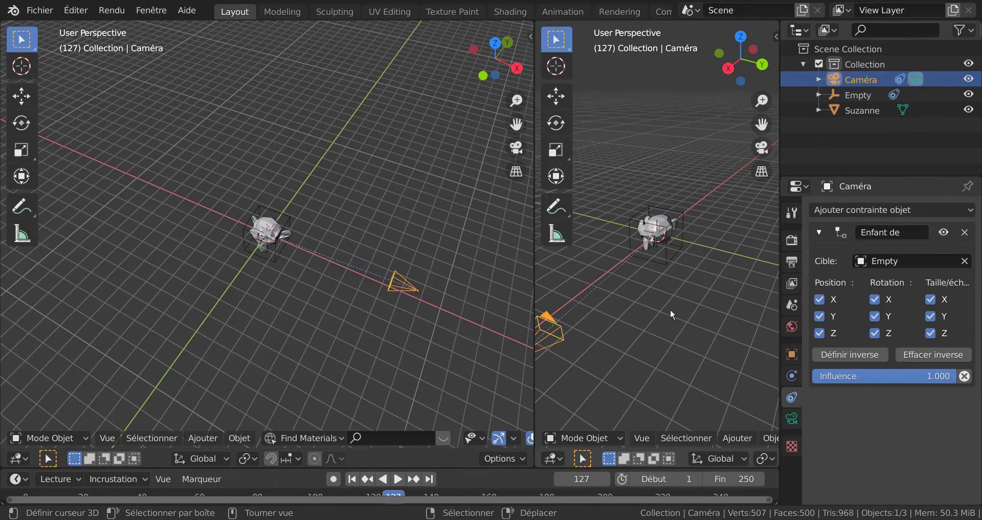
- Move the camera about 5.69 m along the global X axis toward the monkey head, watching through the camera in the first viewport
key("KP_0")
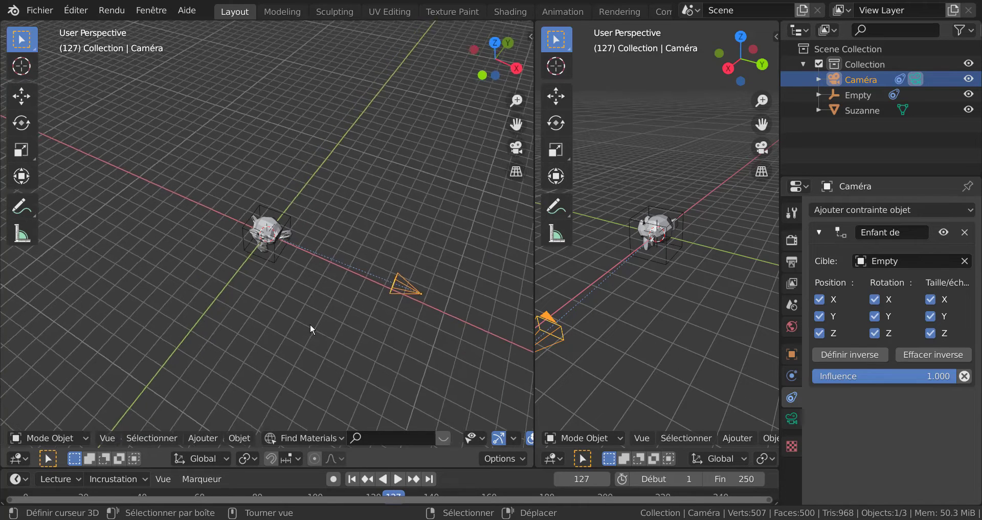
scroll(637, 340, "down", 2)
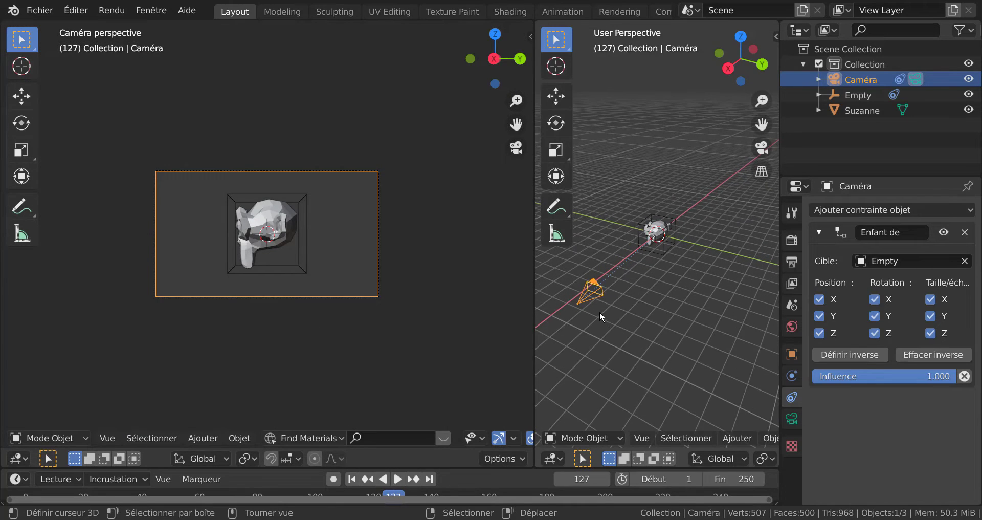
key("g")
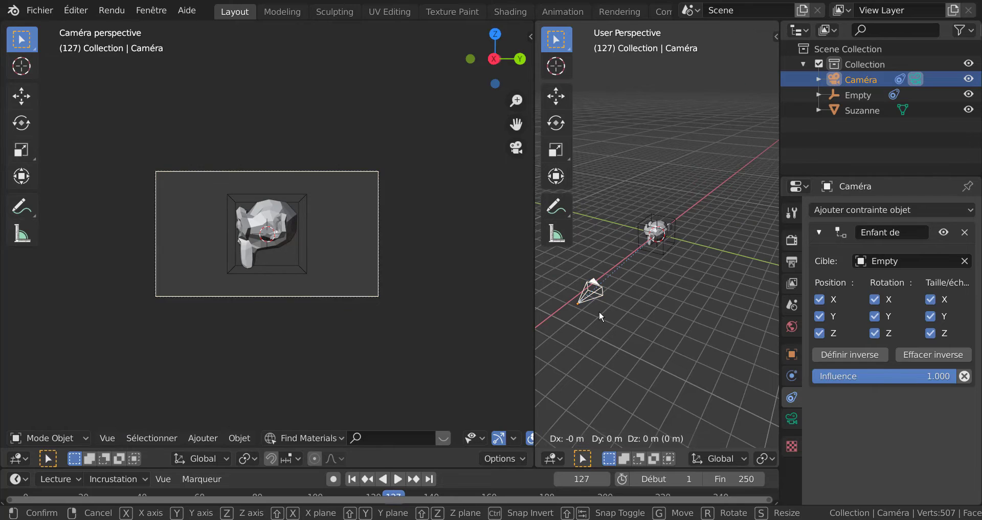
key("x")
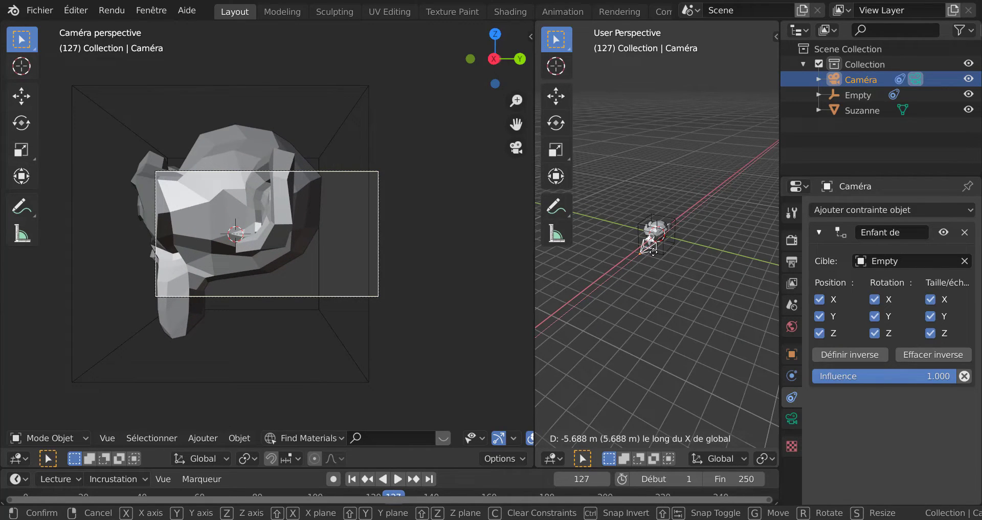
left_click(653, 251)
- Select the cube empty and try a free trackball rotation of it while watching the monkey head through the camera
left_click(665, 248)
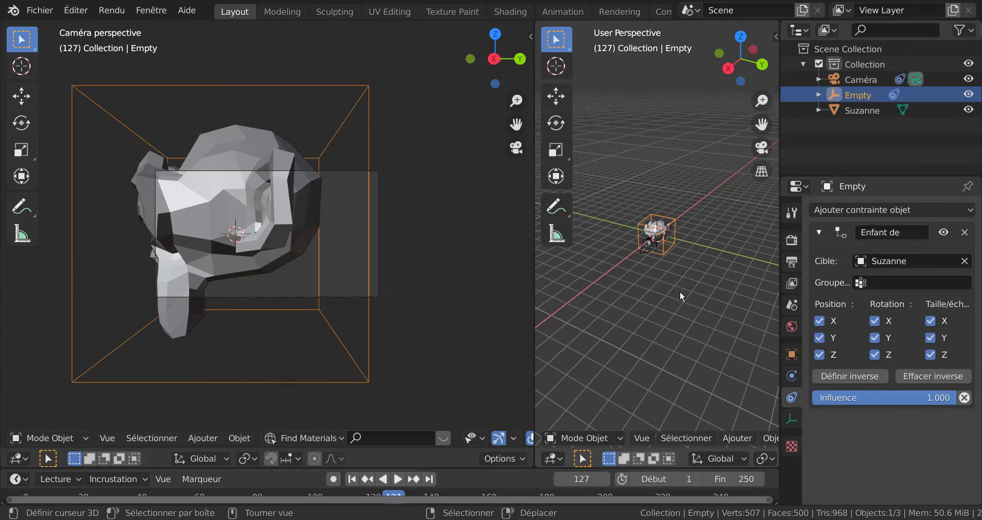
key("r")
key("r")
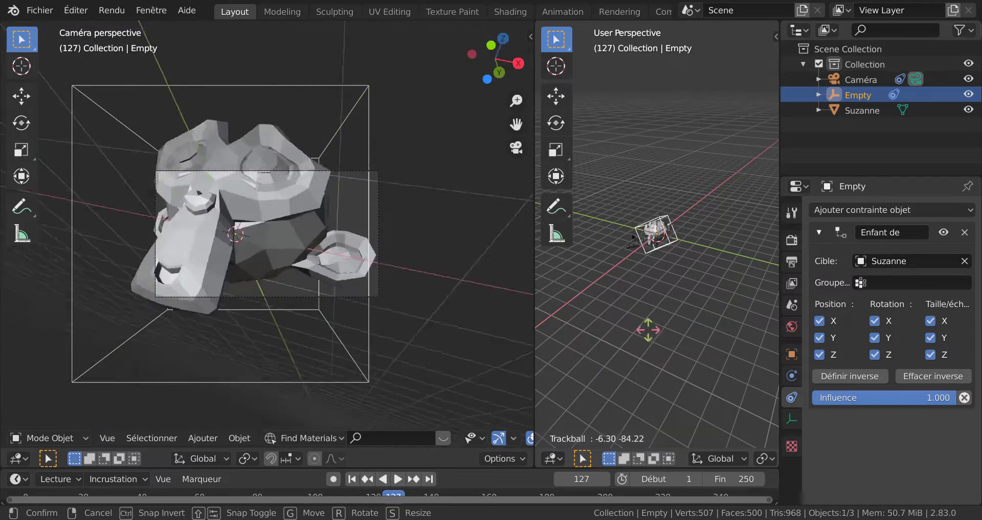
left_click(681, 284)
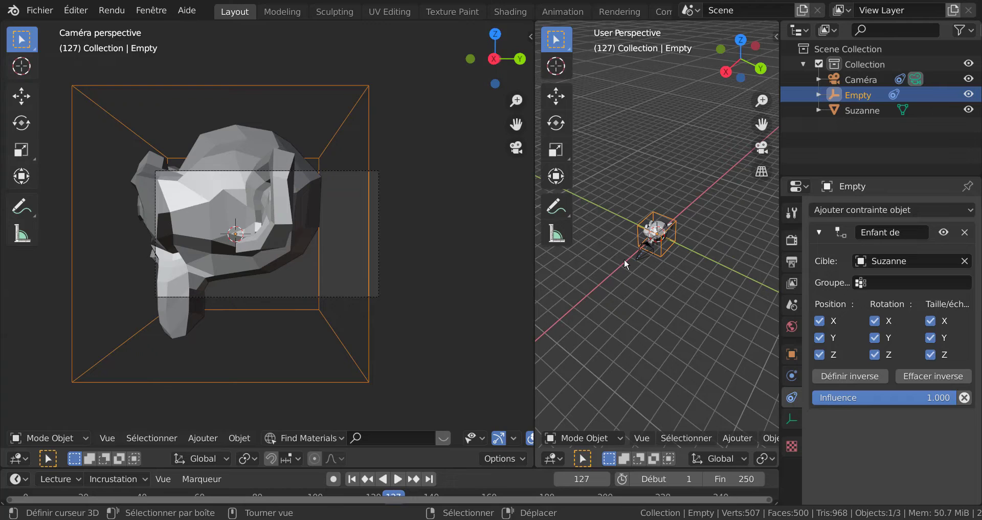
- Select the camera and move it about 5.2 m along the global X axis away from the monkey head
left_click(641, 258)
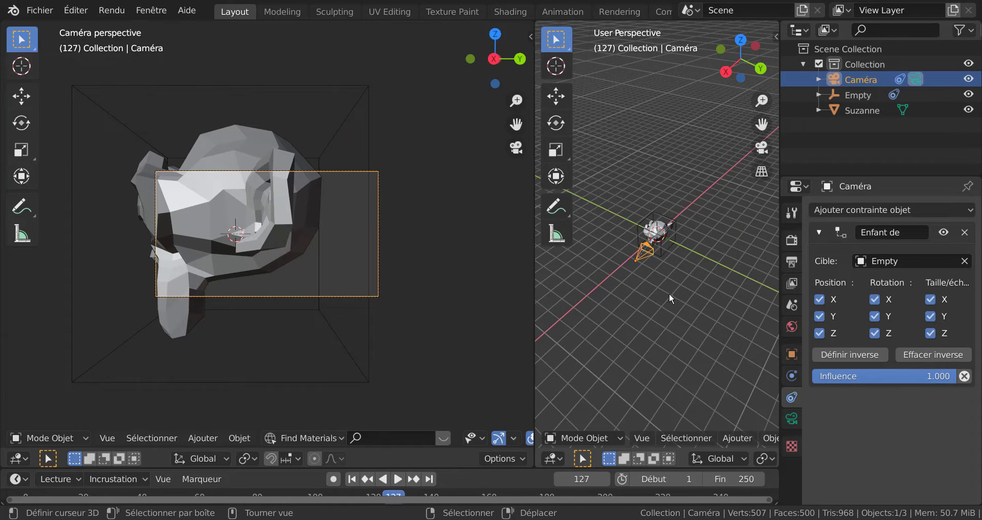
key("g")
key("x")
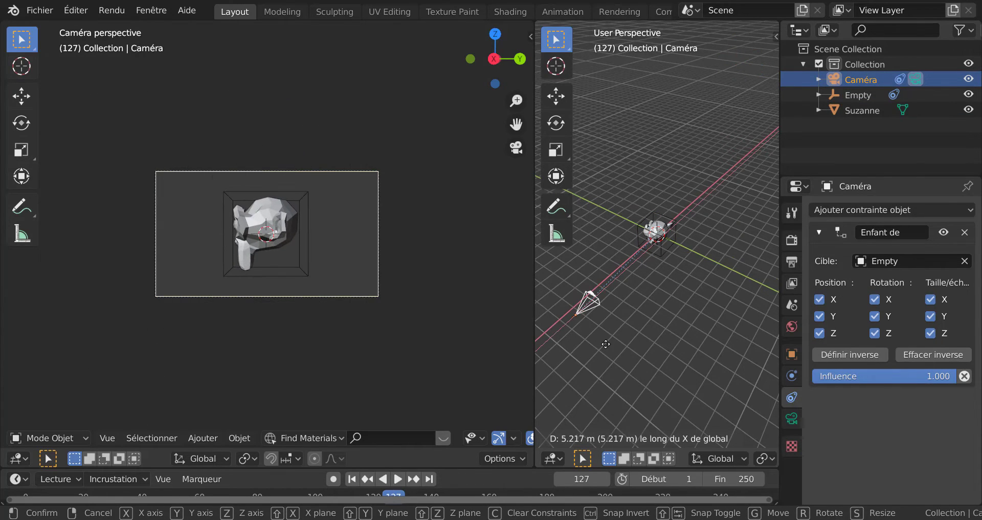
left_click(606, 343)
middle_click_drag(618, 299, 641, 305)
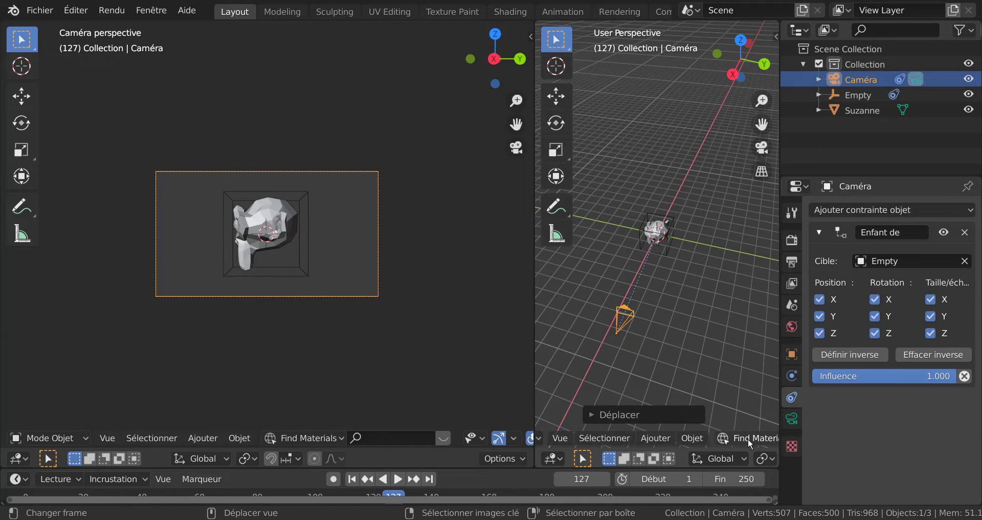
- Set the transform orientation to Normale and activate the Move tool on the camera
left_click(714, 459)
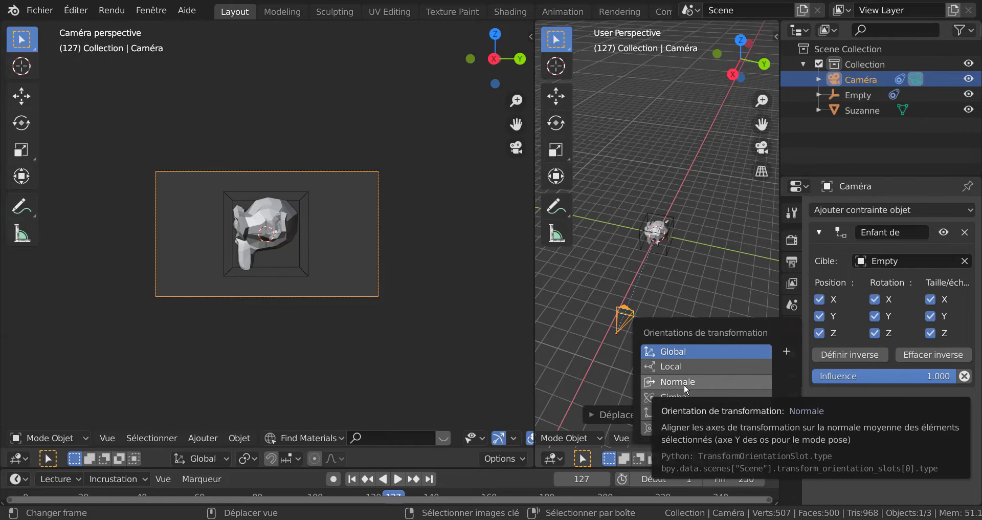
left_click(684, 384)
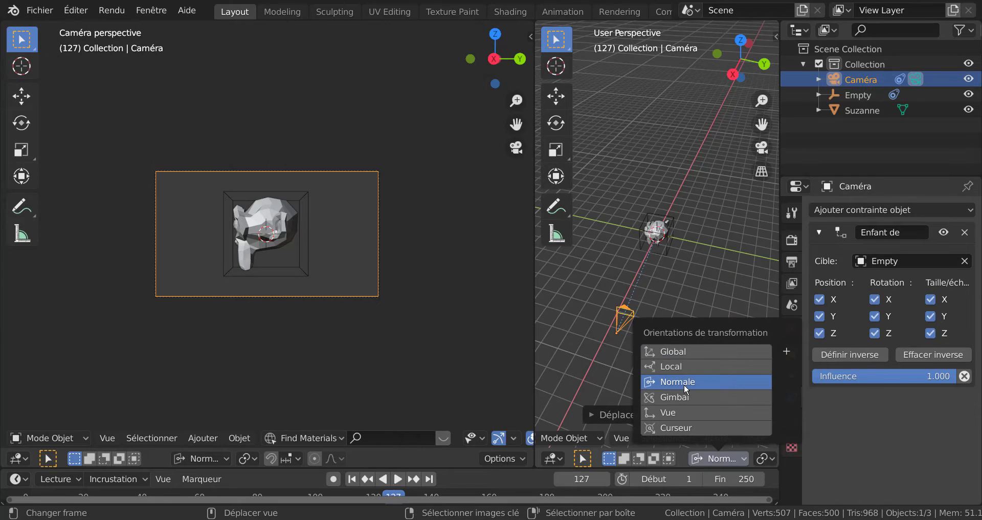
left_click(614, 311)
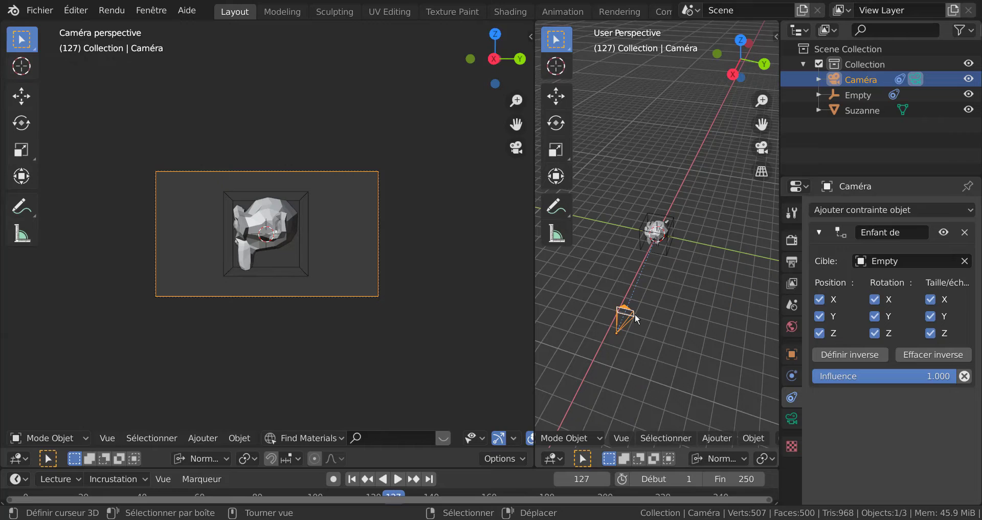
left_click(561, 99)
middle_click_drag(689, 342, 698, 363)
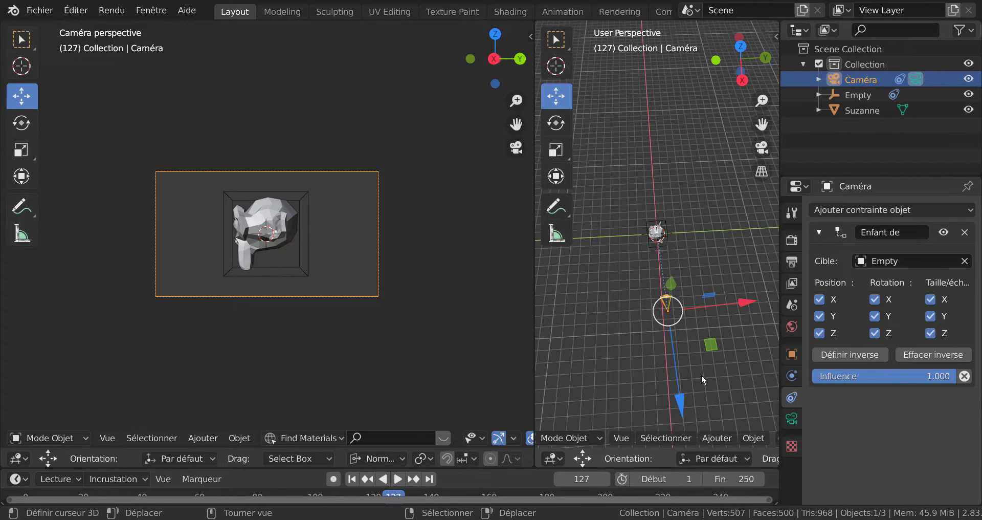
- Rotate the camera slightly in the perspective viewport and slide it along its own normal Z axis
key("r")
left_click(720, 347)
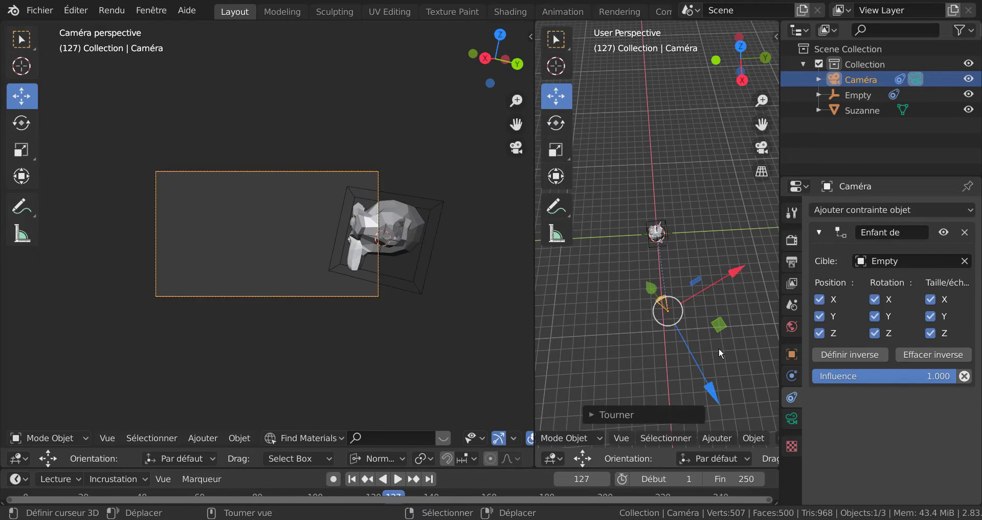
left_click_drag(710, 377, 692, 333)
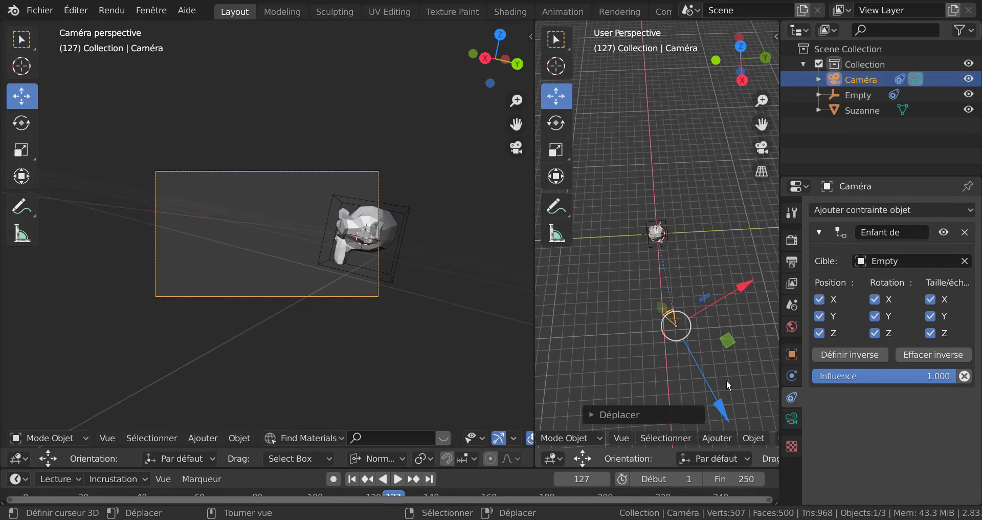
- Try rotating the camera about its normal Z axis
key("r")
key("z")
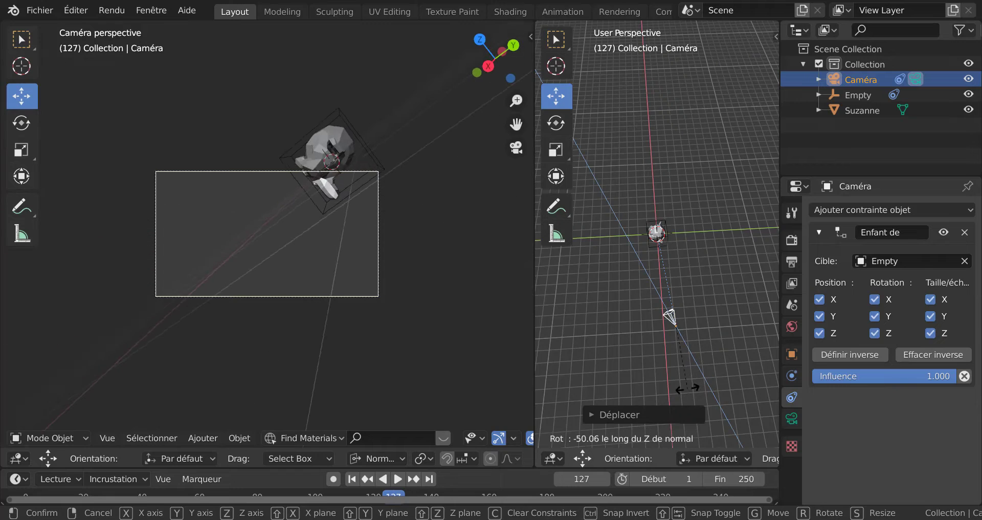
left_click(690, 385)
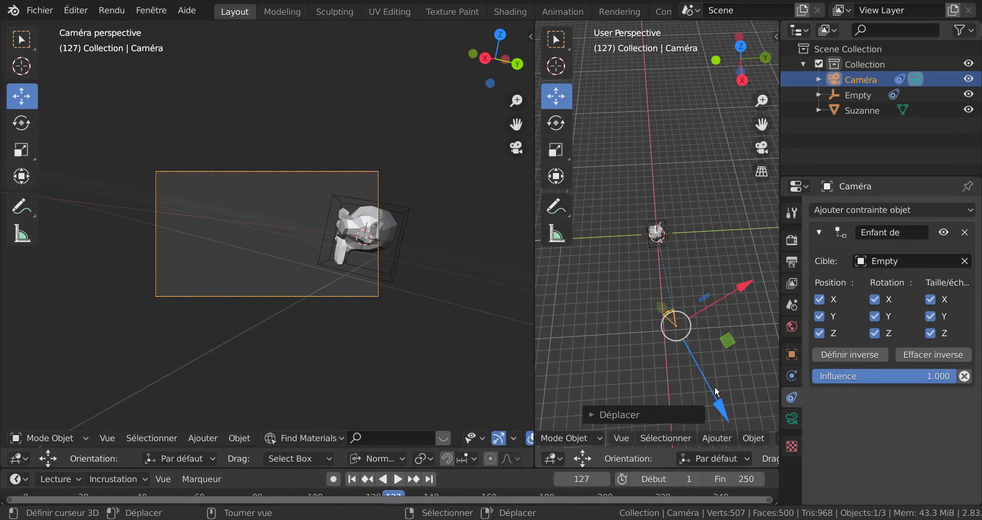
- Rotate the camera from the top view so that it frames the monkey head, and enlarge the camera frame
key("KP_7")
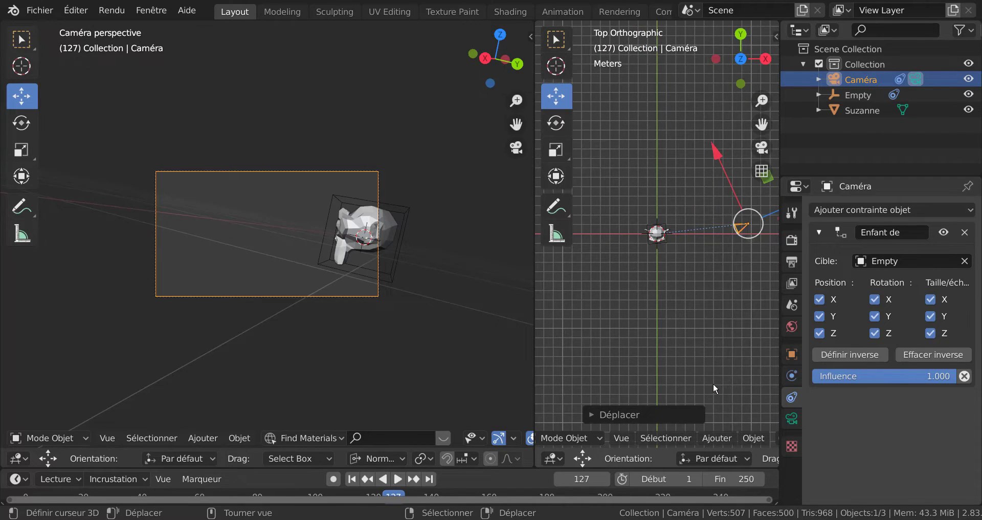
middle_click_drag(612, 361, 580, 384, "shift")
middle_click_drag(738, 359, 702, 345, "shift")
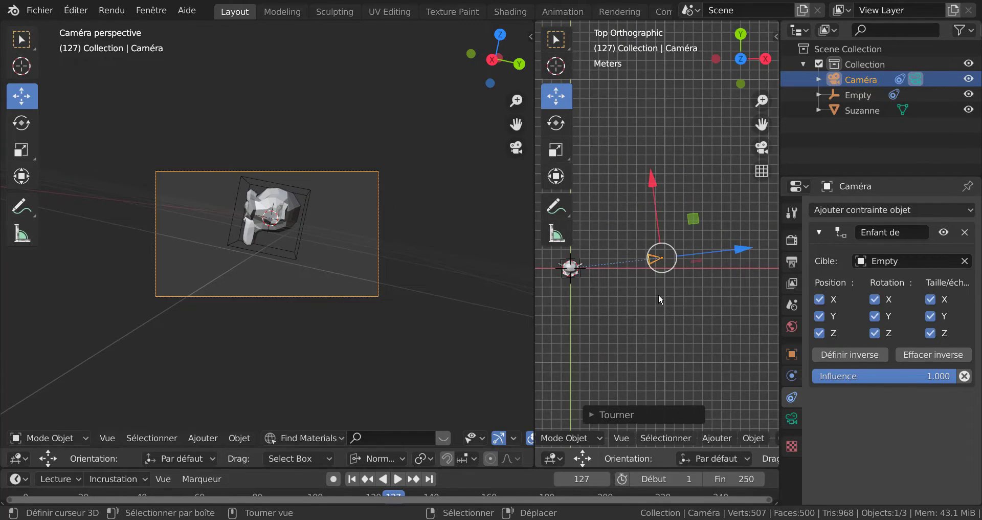
scroll(241, 199, "up", 2)
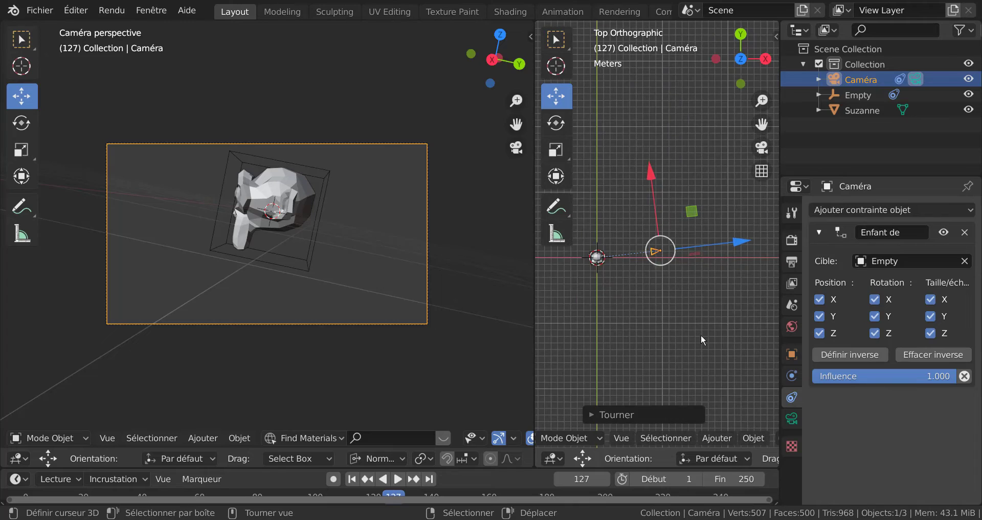
middle_click_drag(700, 334, 607, 228)
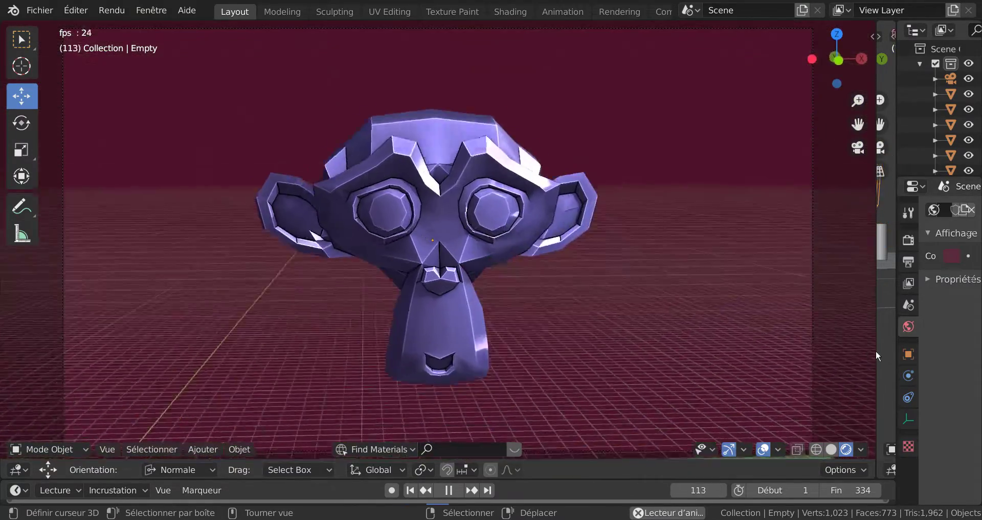
- In the animated monkey scene, resize the second viewport and properties editor, and view the render engine choices
left_click_drag(875, 350, 676, 340)
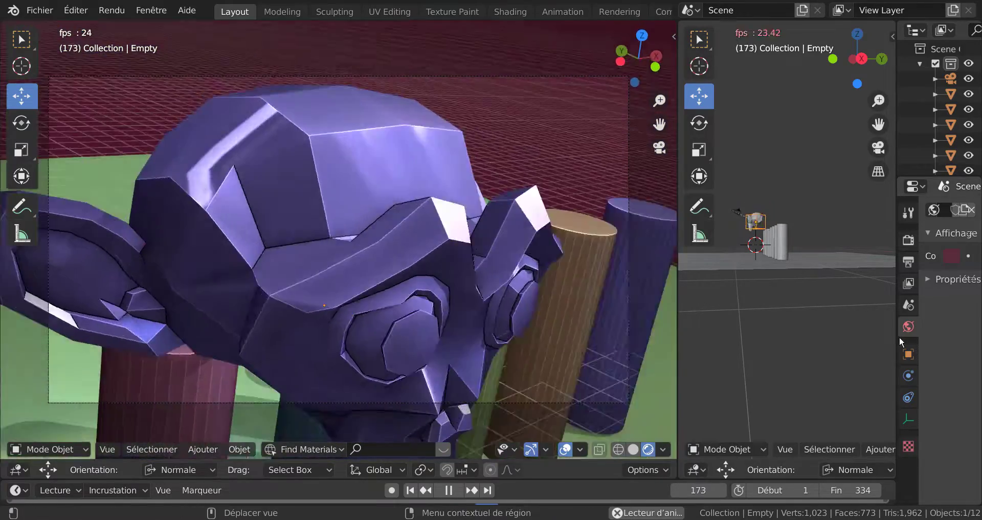
left_click_drag(899, 336, 700, 378)
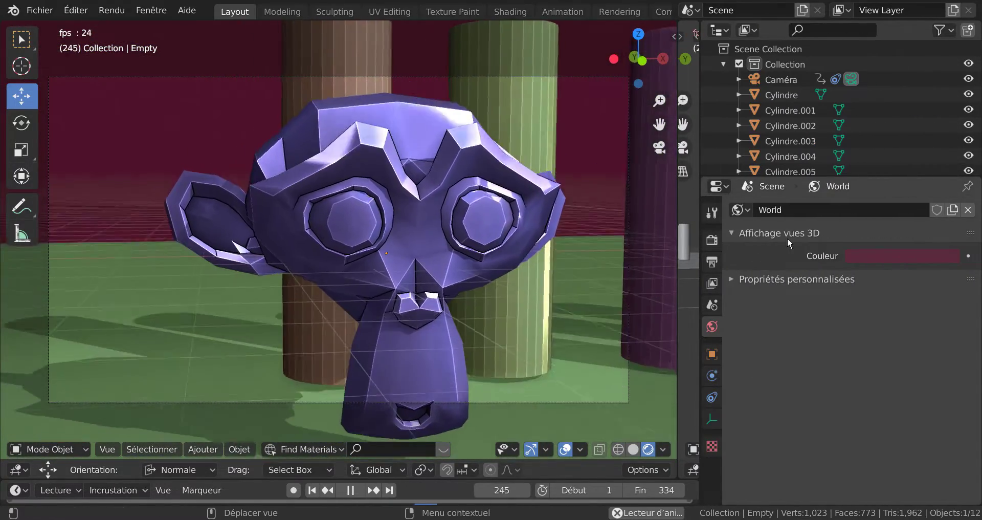
left_click(706, 239)
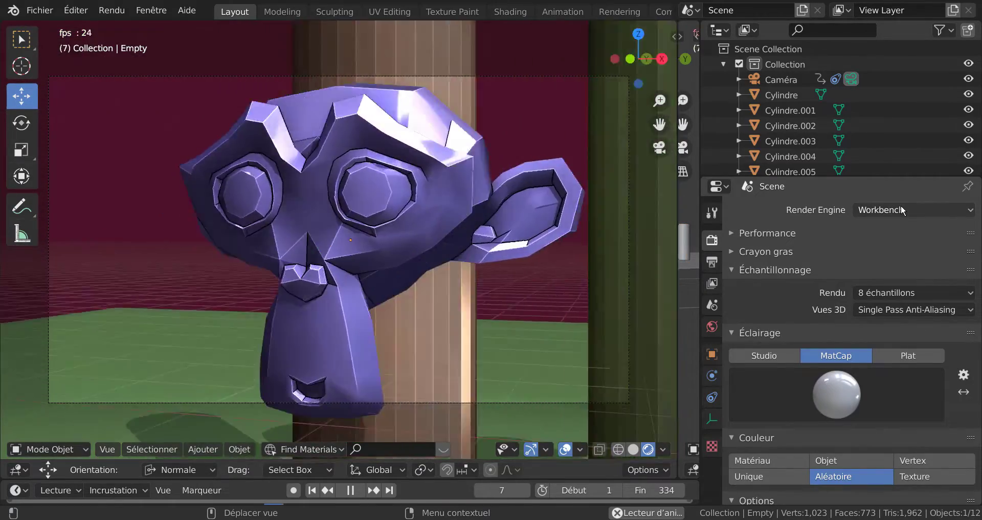
left_click(901, 208)
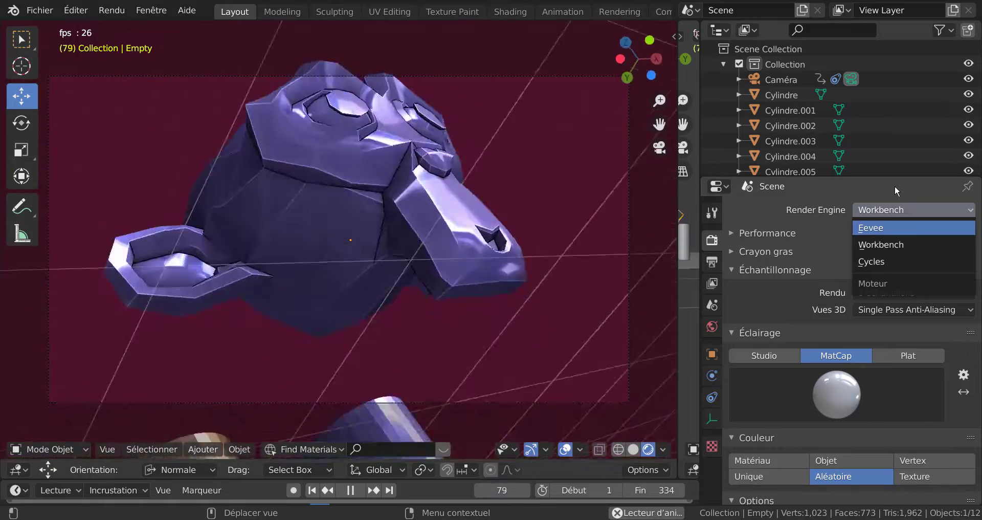
left_click(895, 186)
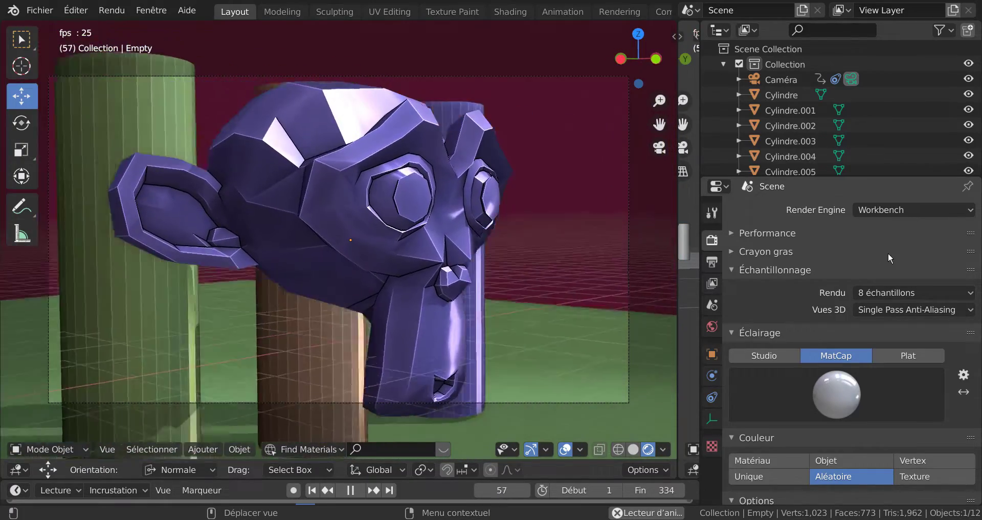
- Set the Ombre intensity in the Workbench render options to 0.363
scroll(875, 253, "down", 10)
scroll(873, 283, "down", 5)
scroll(871, 302, "up", 4)
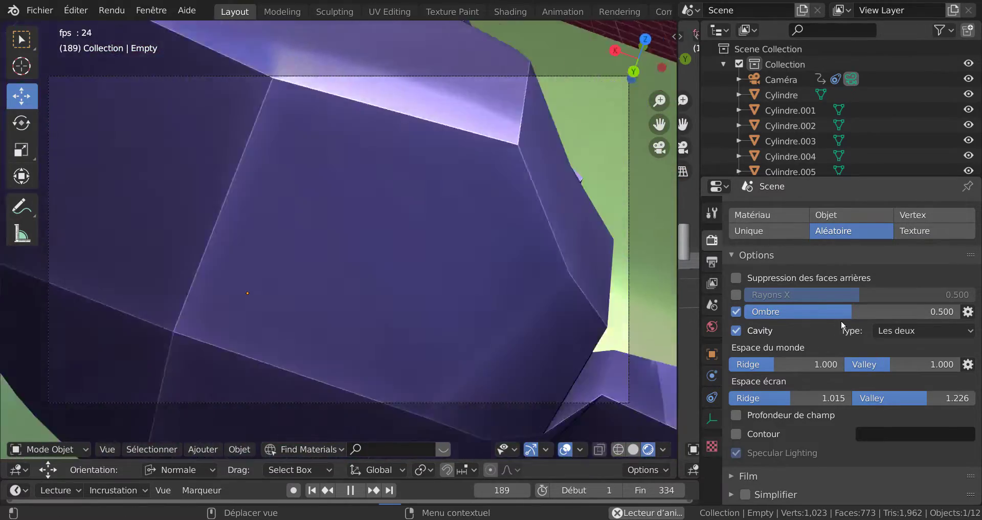
mouse_move(841, 313)
left_mouse_down()
mouse_move(859, 313)
mouse_move(763, 313)
mouse_move(956, 313)
mouse_move(747, 311)
mouse_move(955, 311)
mouse_move(747, 311)
mouse_move(833, 311)
mouse_move(822, 312)
left_mouse_up()
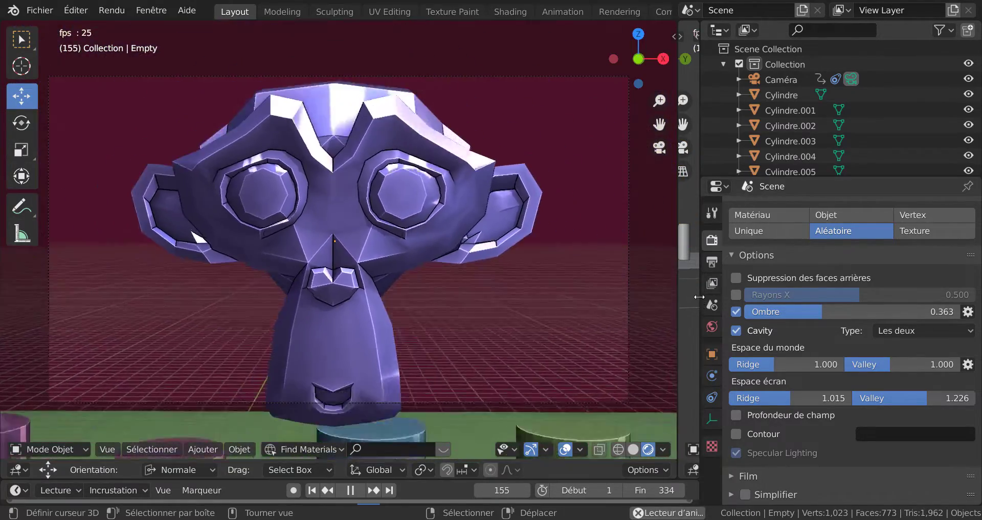
- Narrow the properties editor to expose the second 3D viewport, and stop the animation playback
left_click_drag(699, 296, 810, 303)
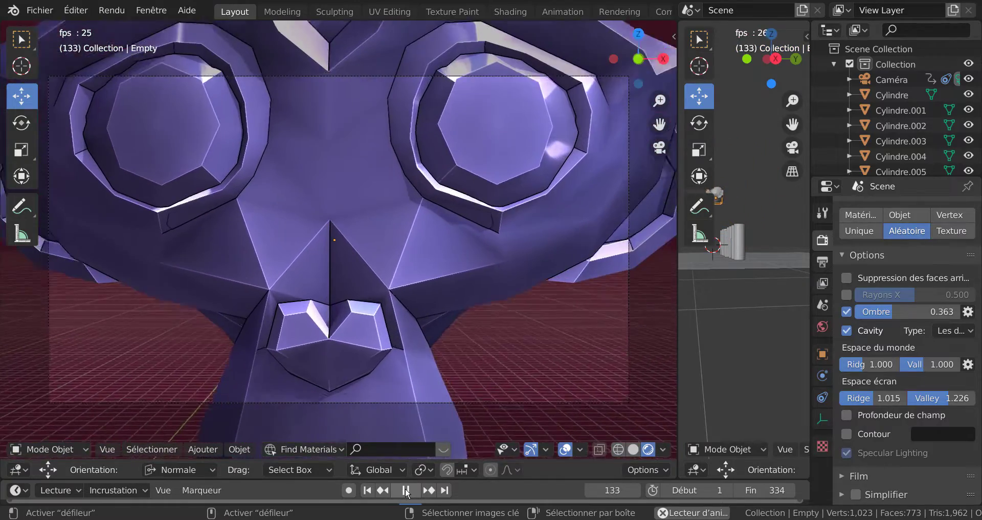
left_click(407, 490)
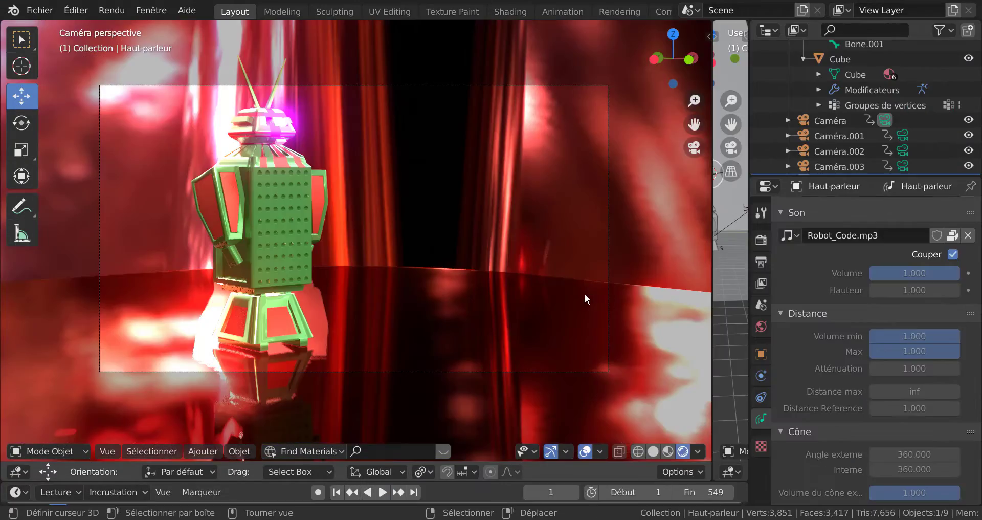
- Play the robot animation with the viewport in solid shading and X-ray, and view its armature from outside the camera
left_click(382, 491)
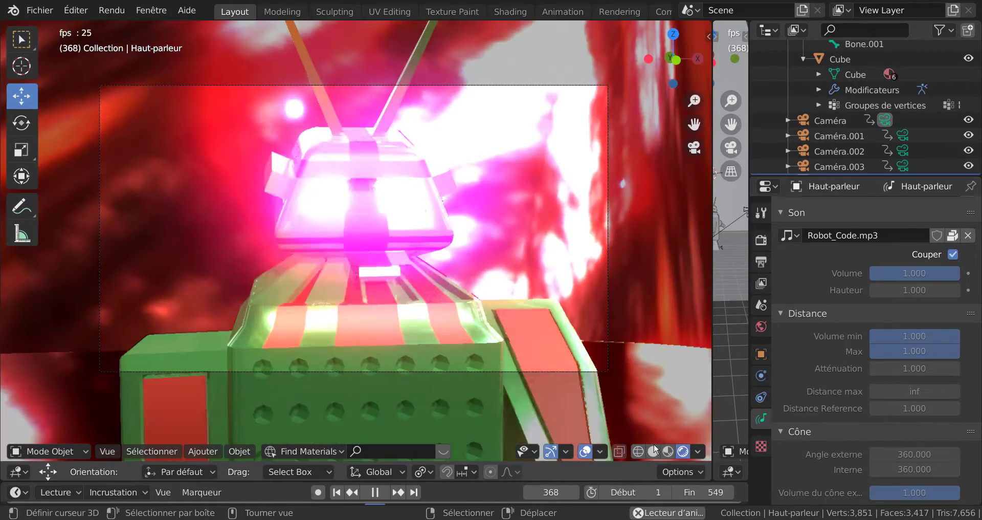
left_click(653, 451)
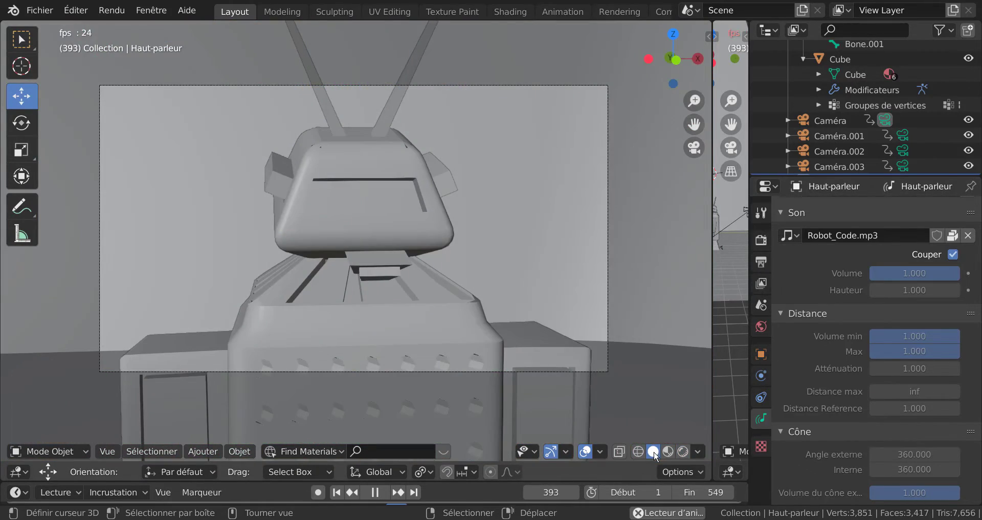
left_click(619, 452)
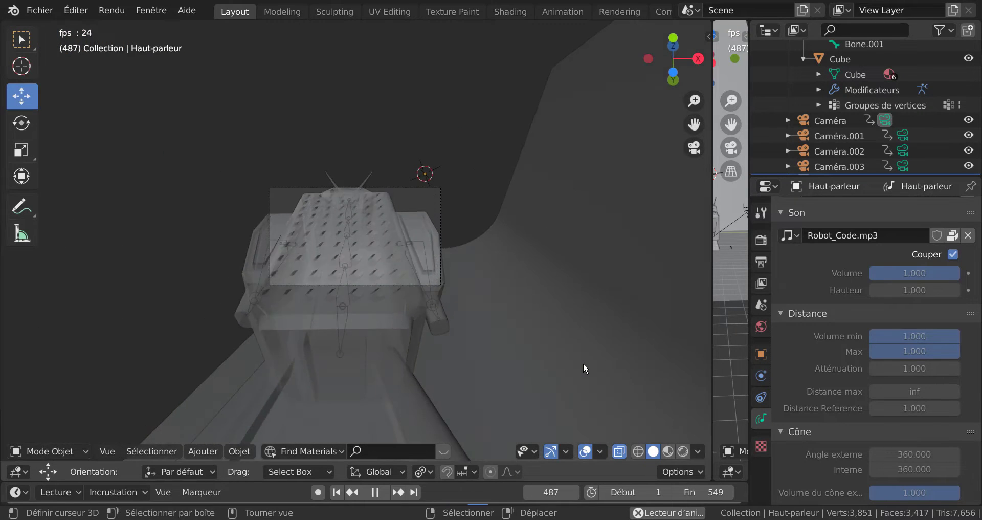
middle_click_drag(583, 363, 631, 378)
scroll(629, 371, "down", 3)
scroll(631, 379, "up", 2)
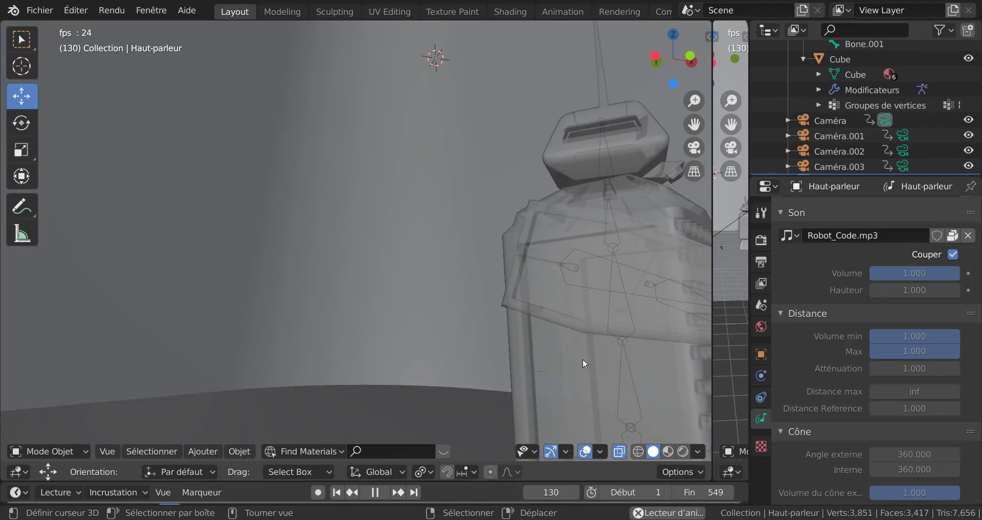
- Widen the second 3D viewport beside the playing robot animation and switch the main viewport to rendered shading
scroll(577, 288, "down", 2)
scroll(576, 287, "down", 1)
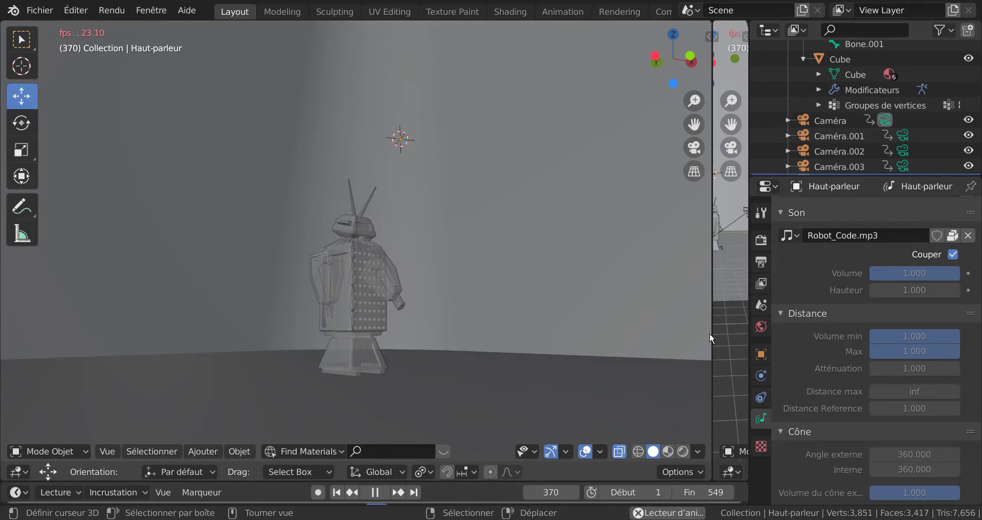
left_click_drag(712, 332, 605, 332)
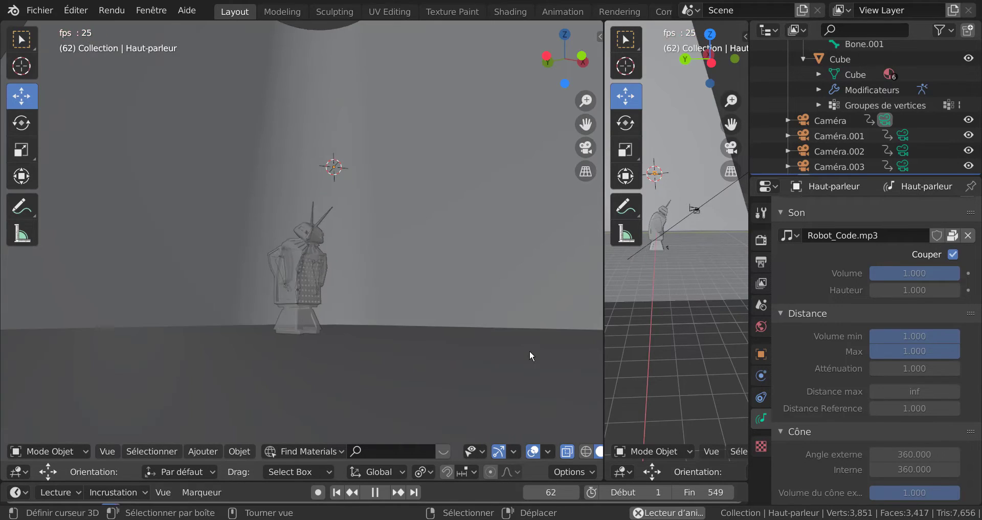
scroll(562, 450, "right", 3)
left_click(589, 452)
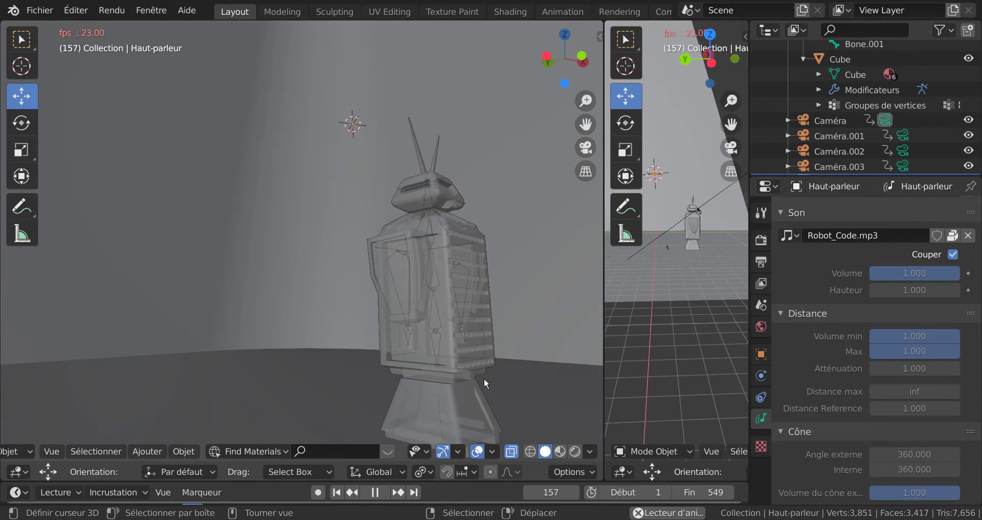
left_click(575, 450)
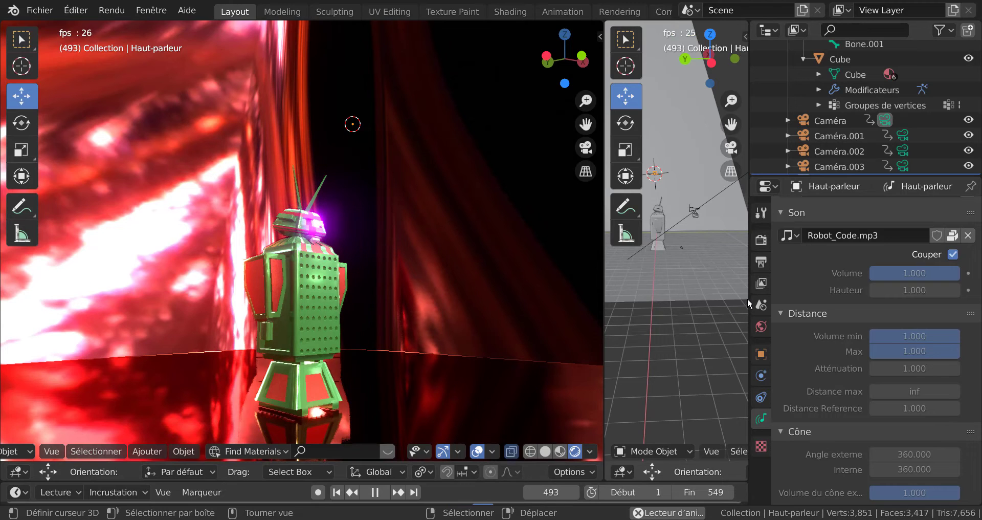
left_click_drag(744, 297, 758, 318)
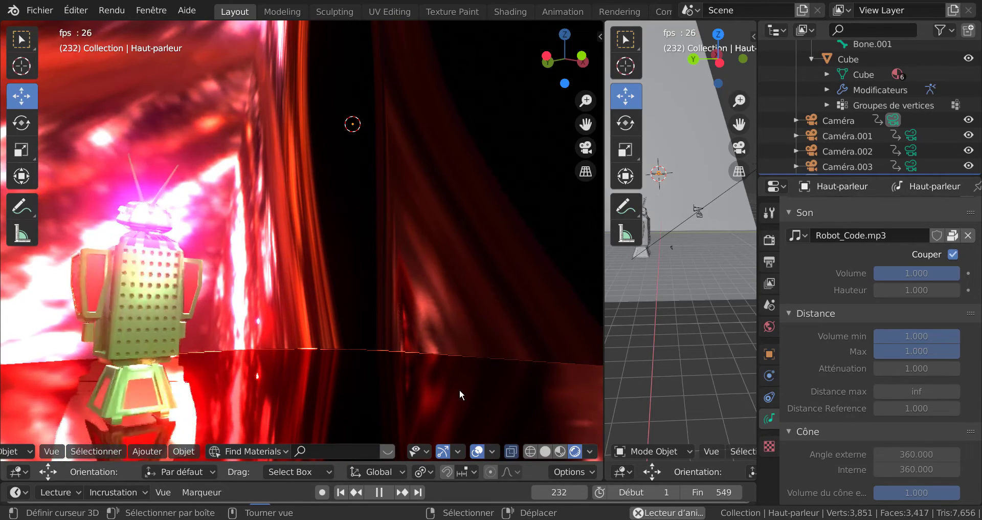
left_click(181, 451)
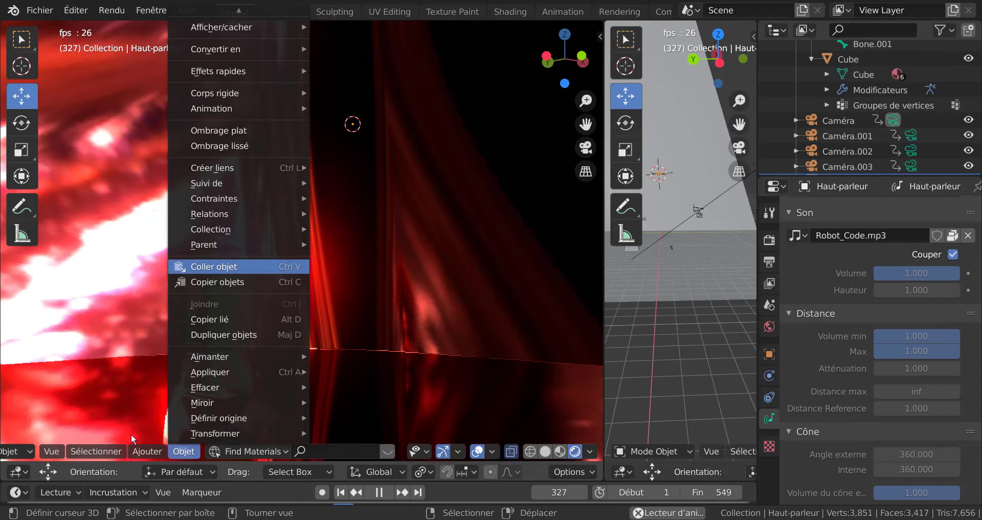
left_click(147, 451)
mouse_move(156, 285)
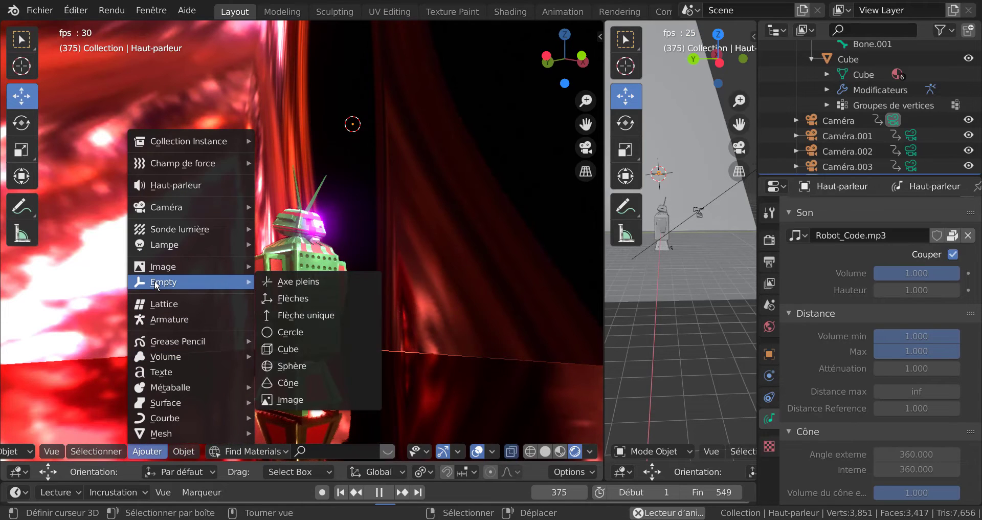
mouse_move(161, 207)
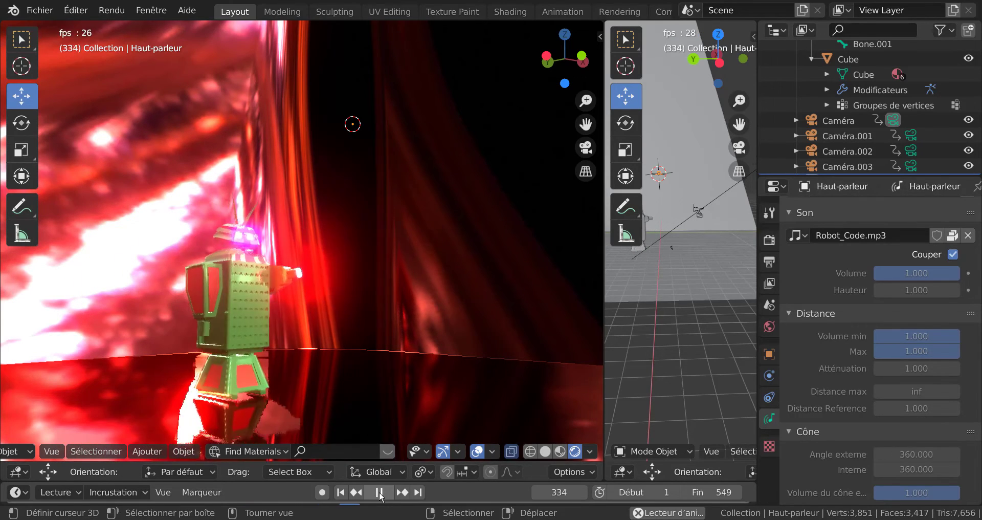
- Stop the robot animation and enlarge the second 3D viewport by narrowing the main viewport and the properties editor
left_click(379, 492)
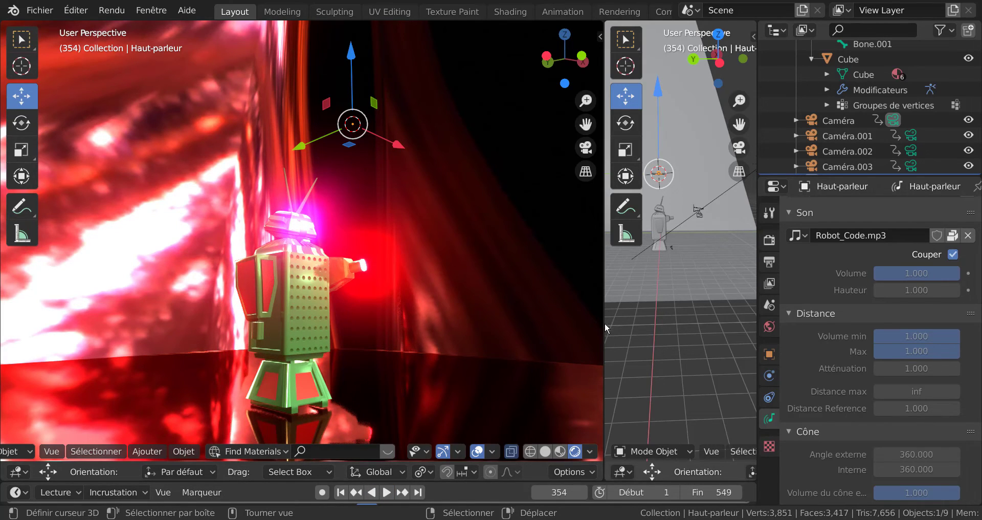
left_click_drag(605, 322, 520, 346)
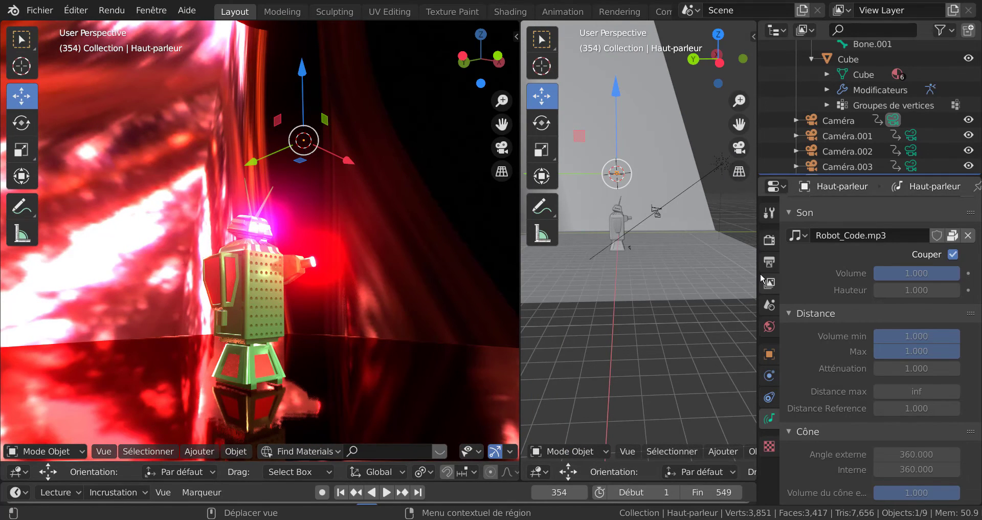
left_click_drag(757, 276, 903, 264)
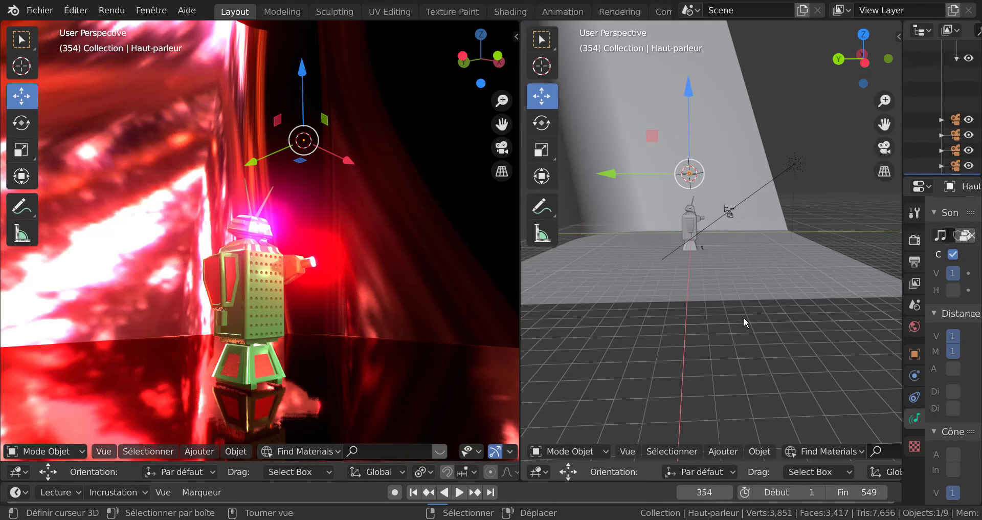